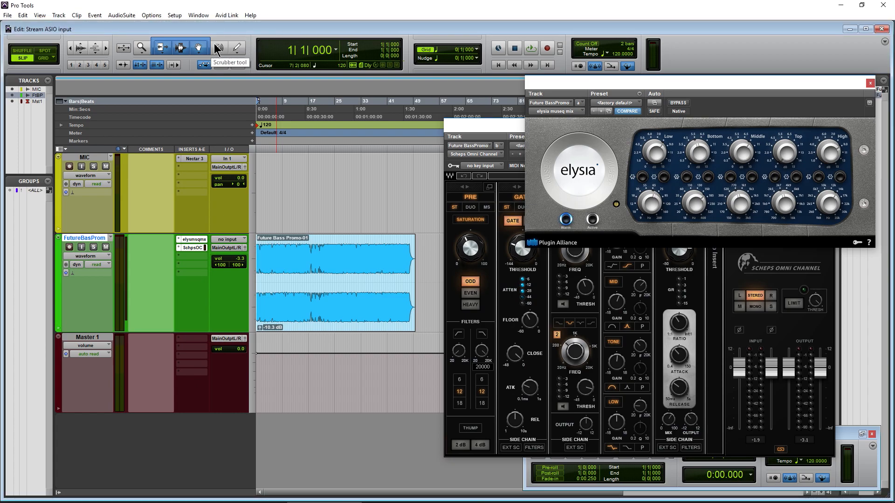
Check the selected playback engine and its buffer size, and close the Playback Engine dialog
click(175, 16)
click(175, 15)
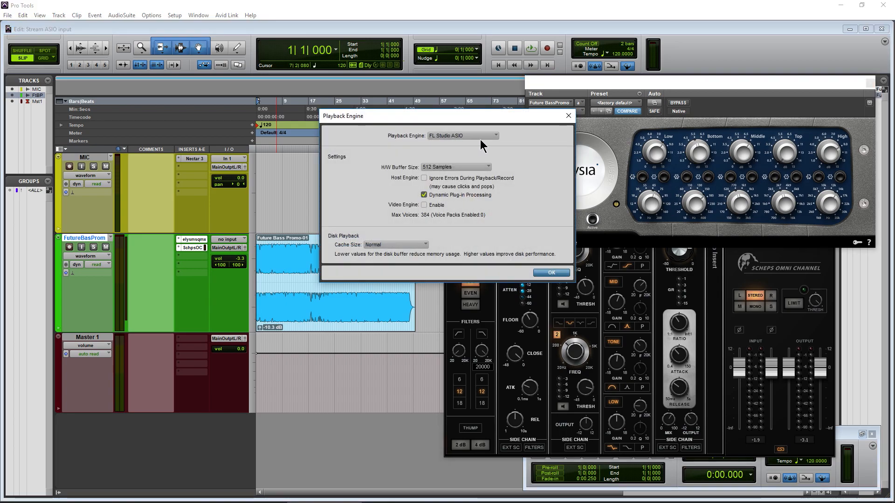
click(550, 273)
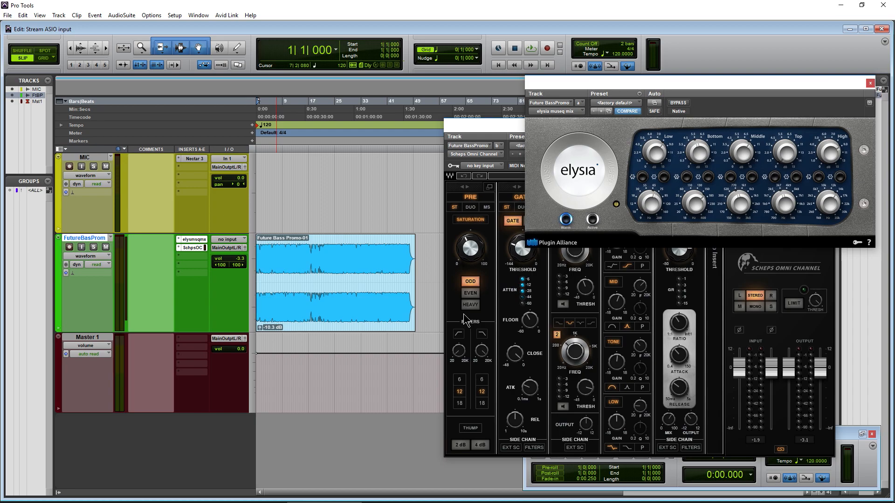
Check the FL Studio ASIO input and output devices in Hardware Setup, and compare them with the Windows playback device
click(175, 15)
click(180, 31)
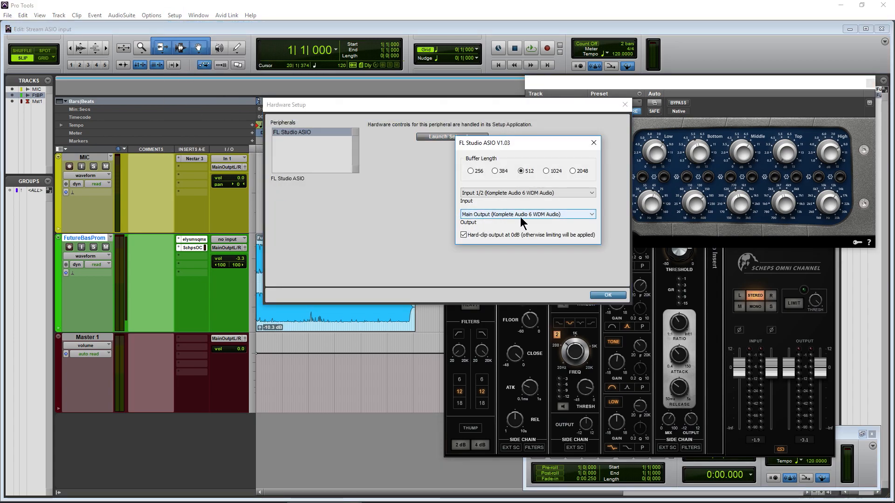
click(594, 143)
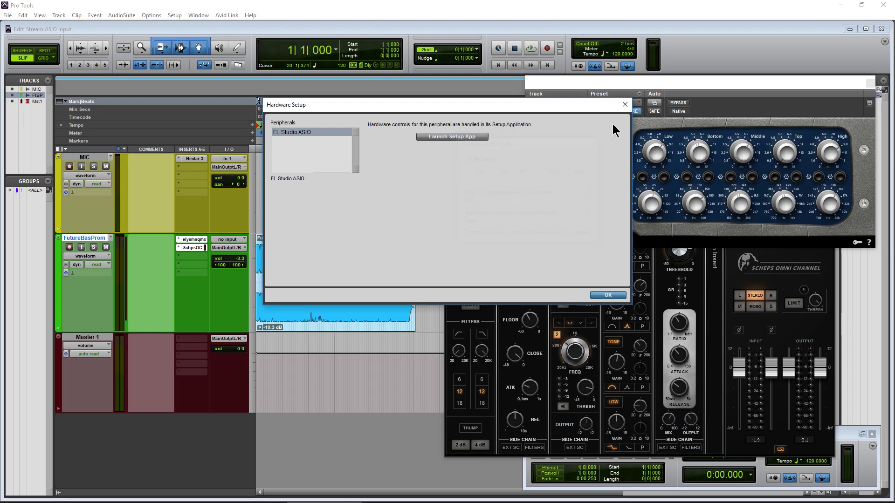
click(625, 105)
click(834, 494)
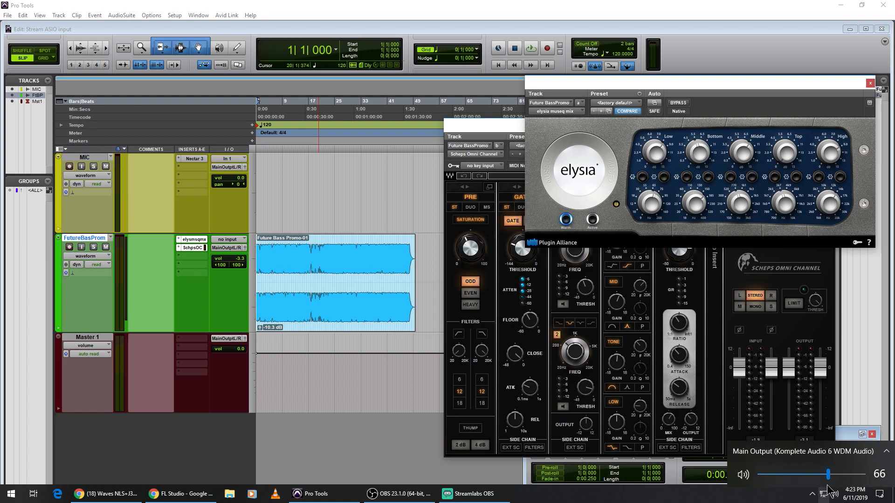
click(458, 34)
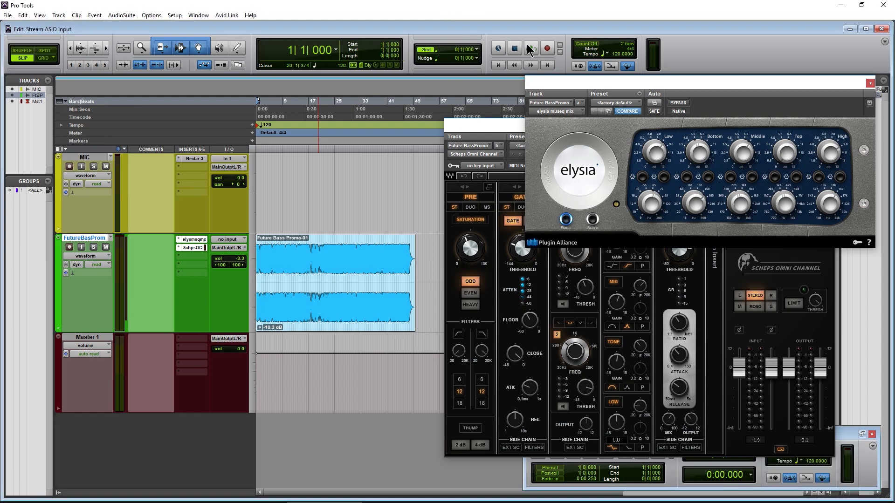
Play the session, switch to OBS to watch its Desktop Audio meter, and stop playback in Pro Tools
click(530, 49)
key(alt+Tab)
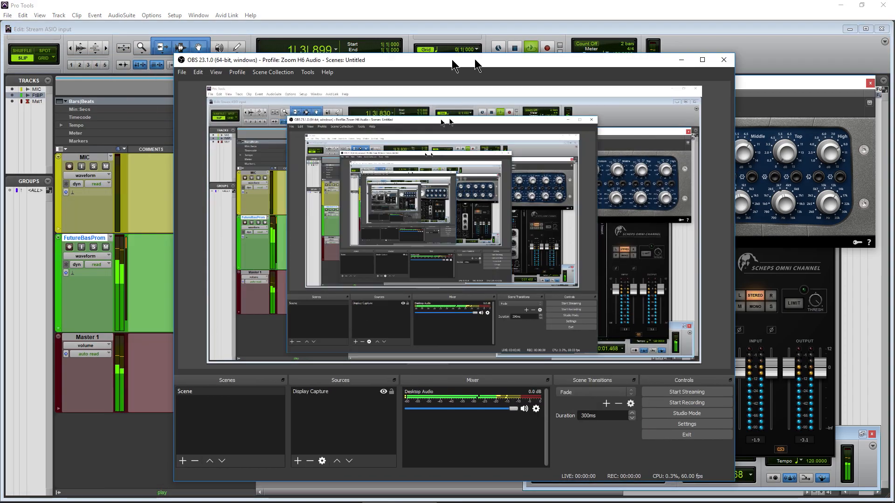
drag(589, 63, 590, 63)
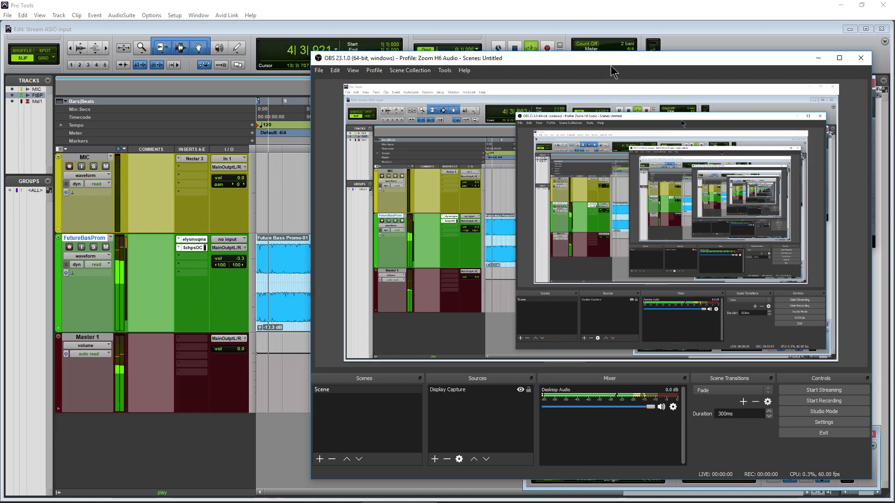
drag(622, 64, 531, 68)
click(515, 50)
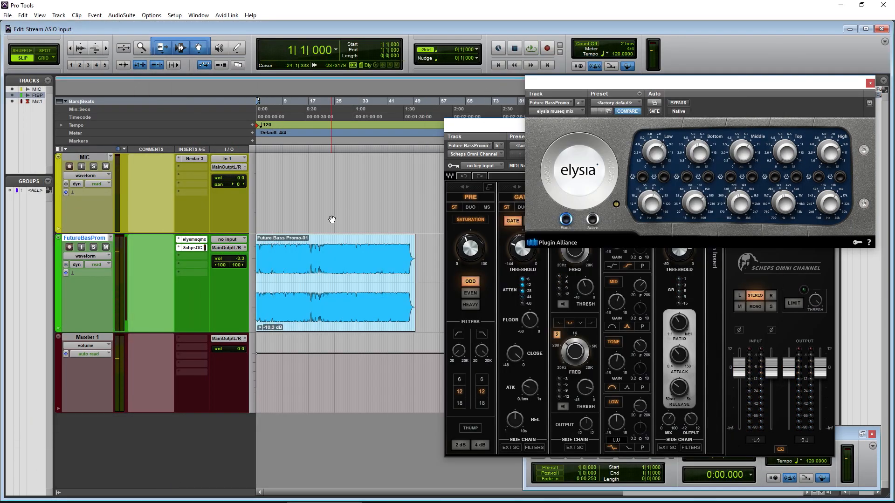
Select Input 1/2 (Komplete Audio 6 WDM Audio) as the FL Studio ASIO input, and check the Windows playback device
click(175, 17)
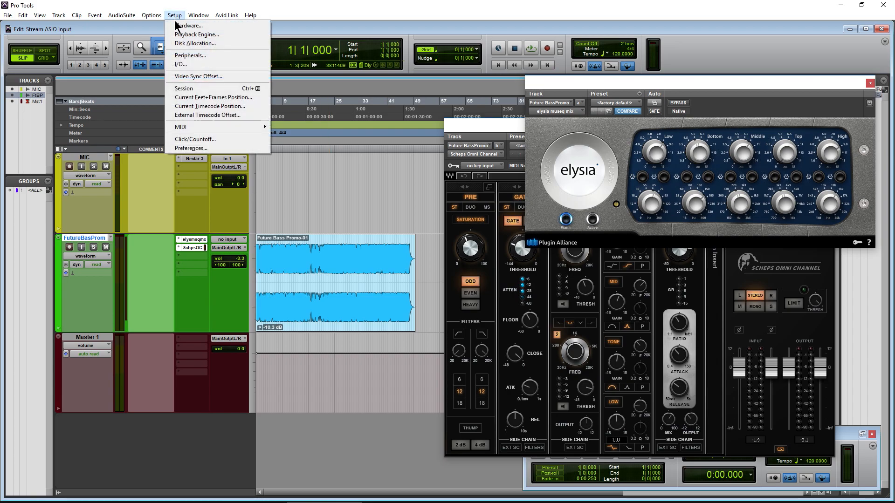
click(182, 26)
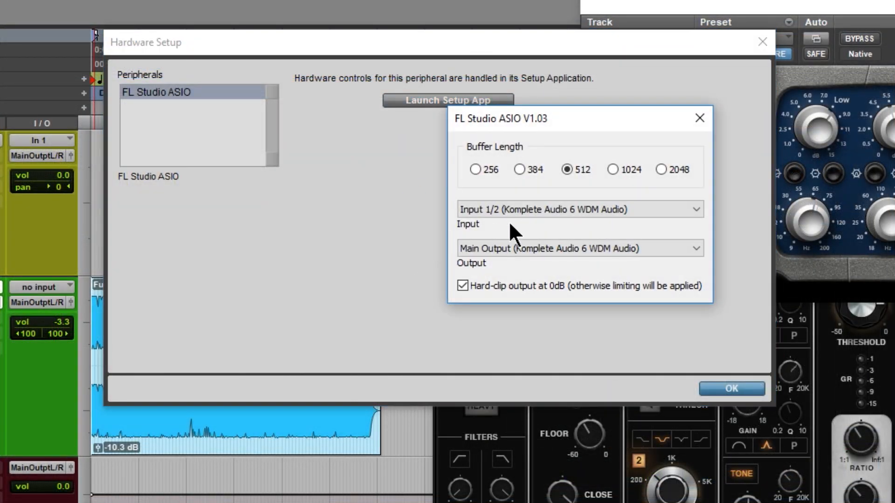
click(600, 209)
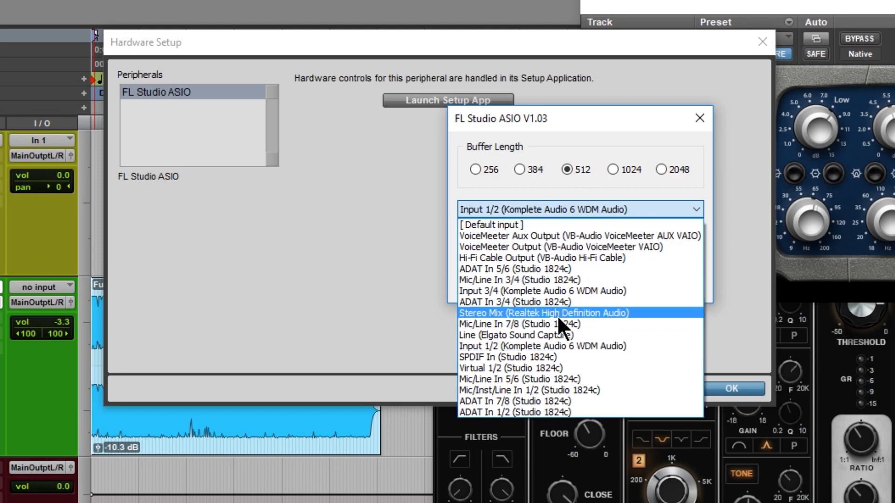
click(566, 345)
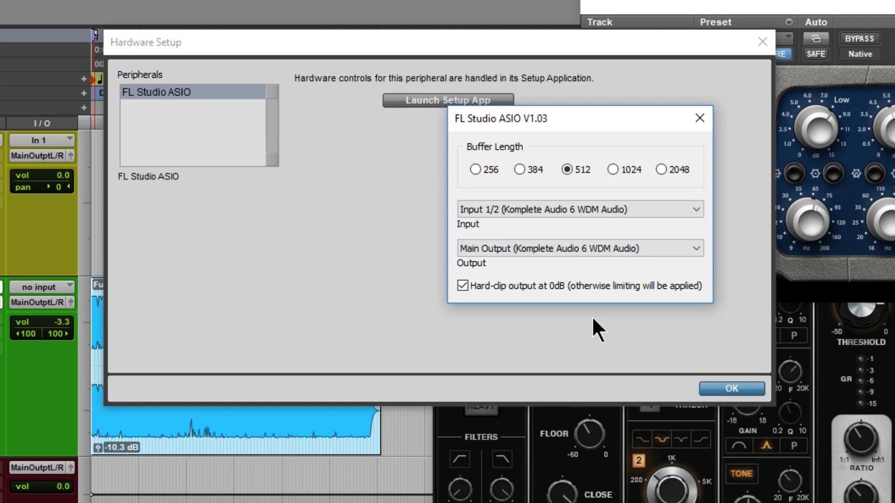
click(699, 118)
click(722, 387)
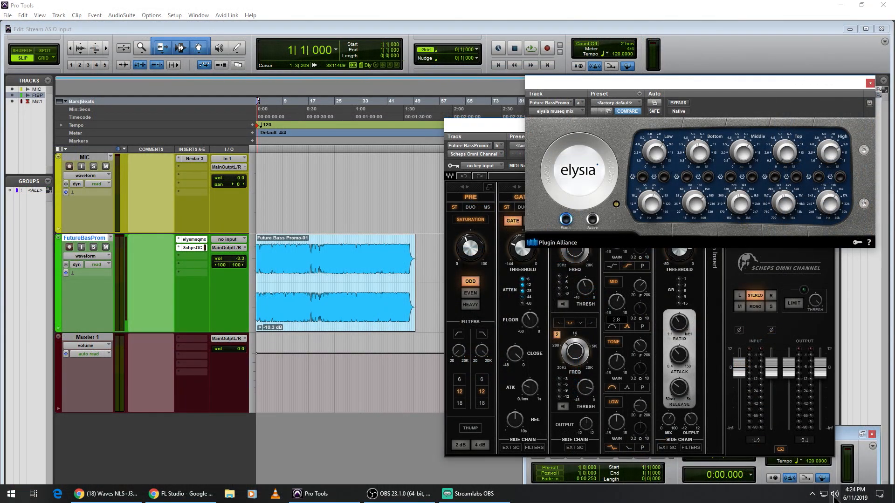
click(834, 495)
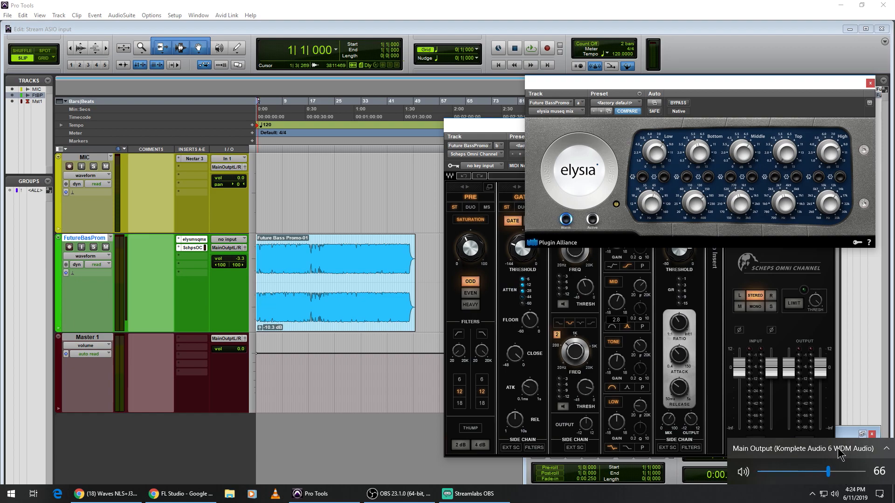
click(392, 7)
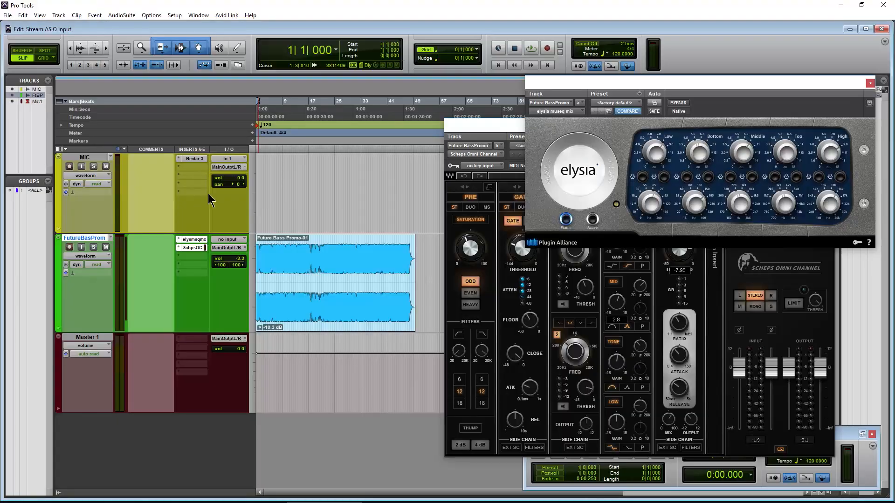
Review the MIC track's interface inputs, keeping In 1 (Mono), and enable input monitoring on the track
click(226, 159)
mouse_move(248, 186)
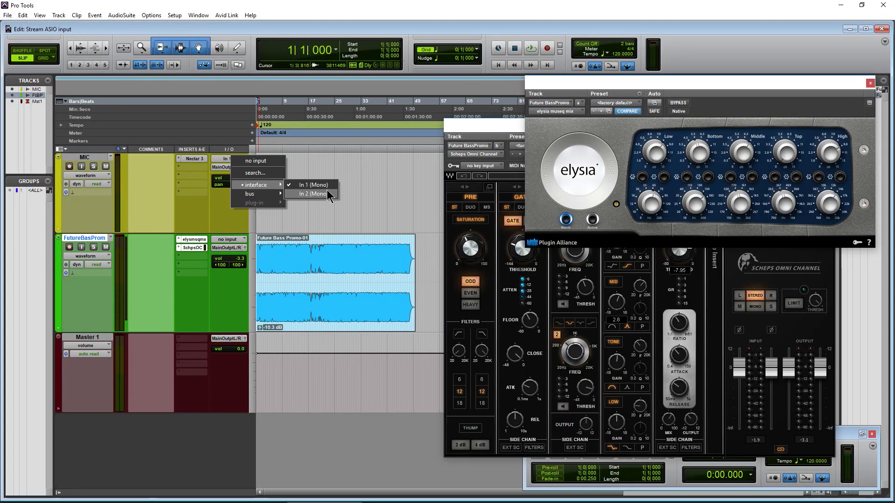
click(308, 195)
click(81, 167)
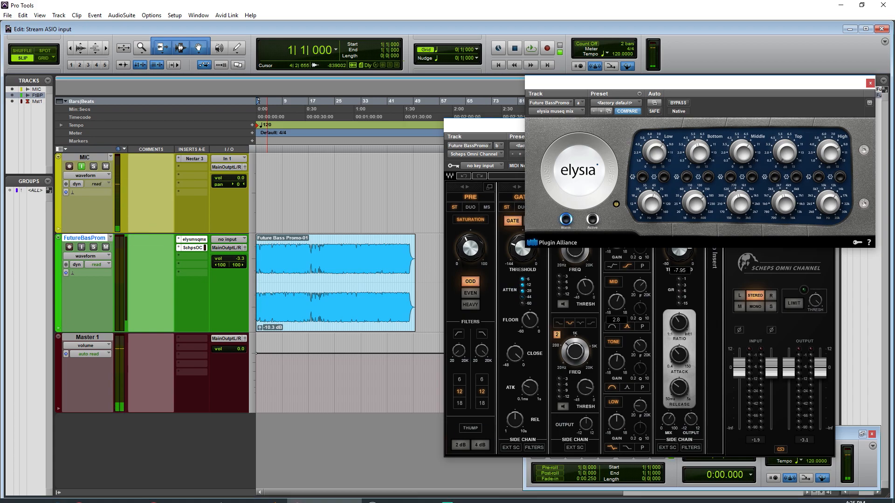
Switch to OBS to check its Desktop Audio meter for the monitored microphone signal, and return to Pro Tools
click(503, 494)
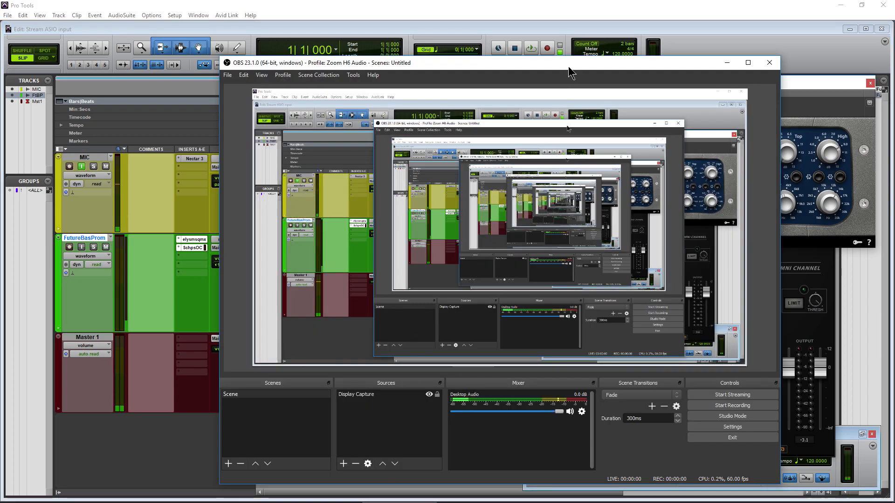
drag(568, 66, 589, 55)
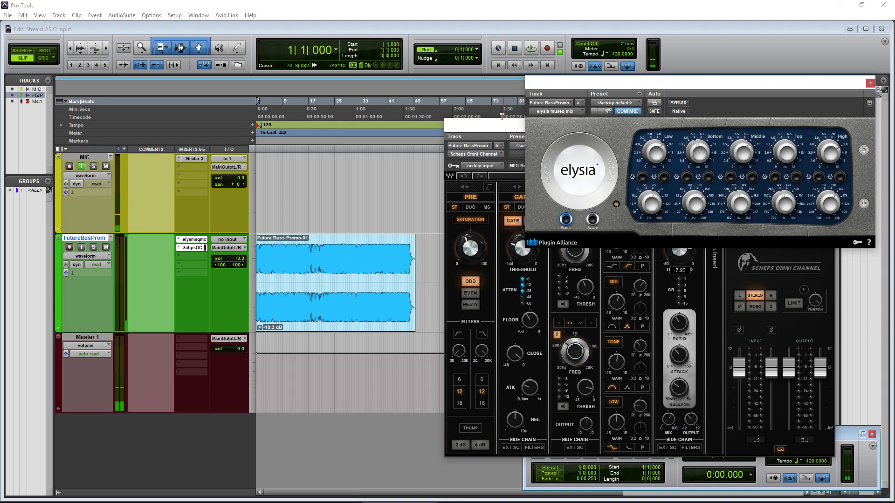
click(483, 127)
Play the session with the microphone monitored, examine the Desktop Audio level in OBS, and stop playback
click(531, 48)
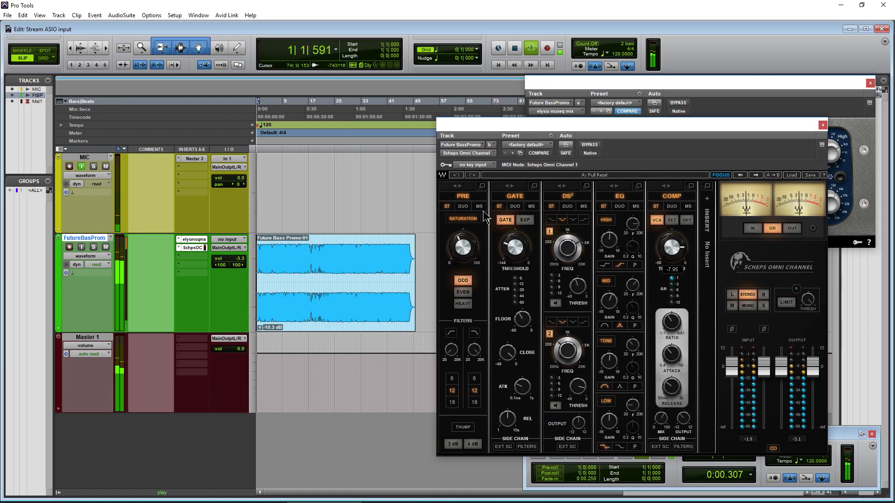
key(alt+Tab)
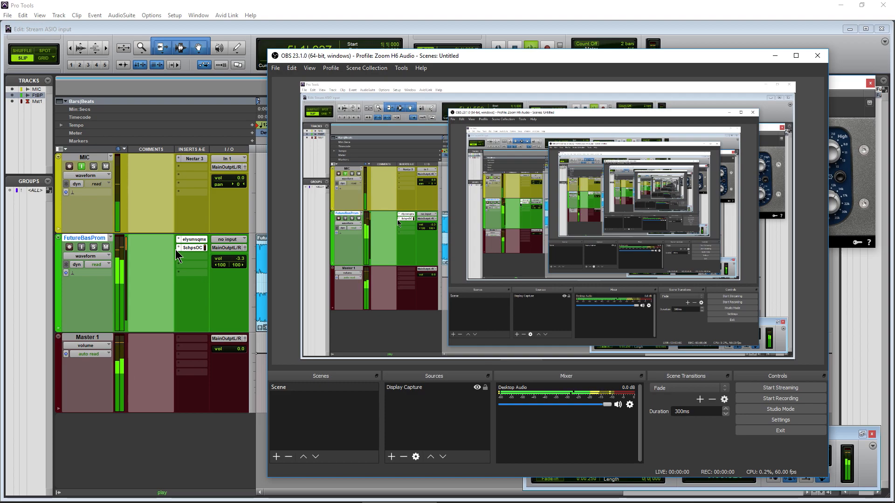
click(545, 28)
key(space)
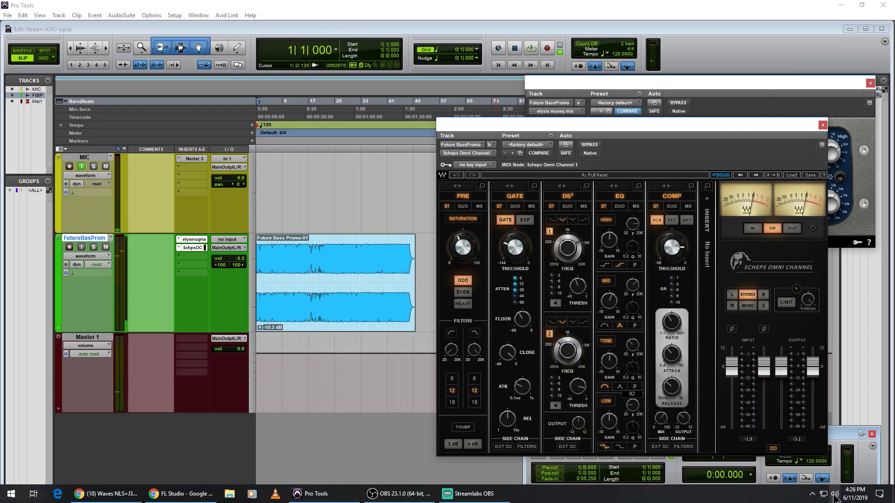
Review the current Windows playback device and the settings in the Playback Engine dialog
click(834, 494)
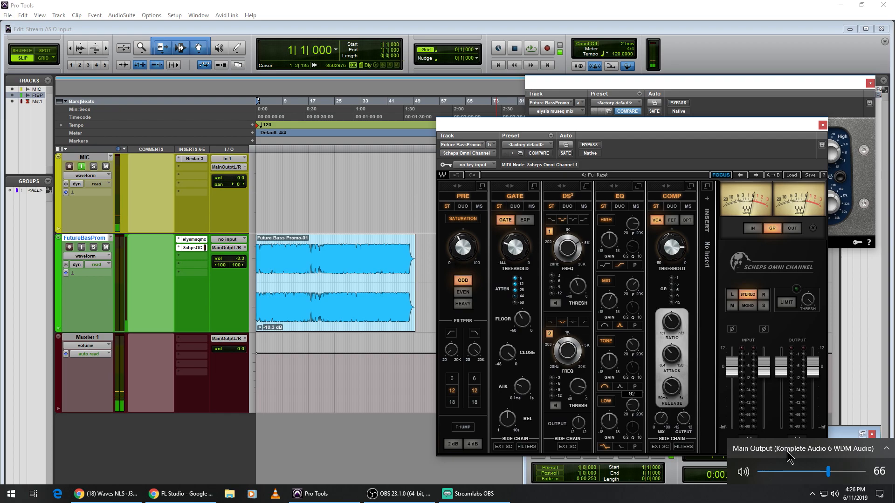
key(Escape)
click(177, 15)
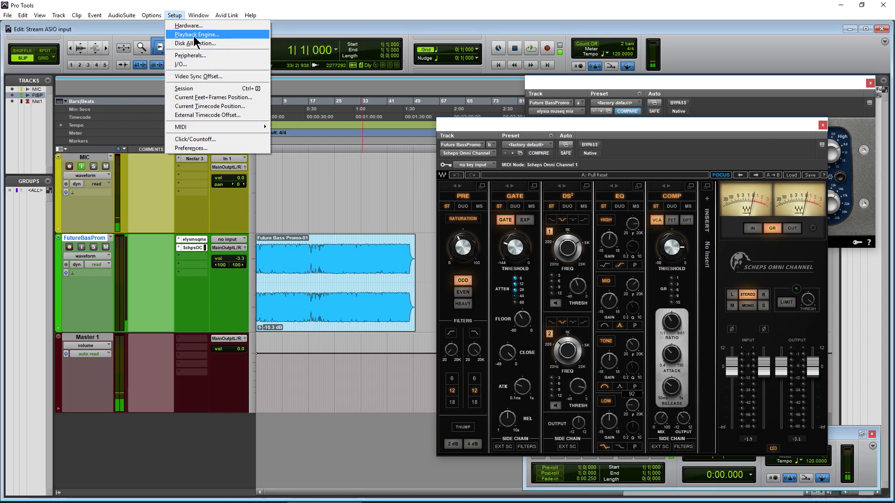
click(194, 35)
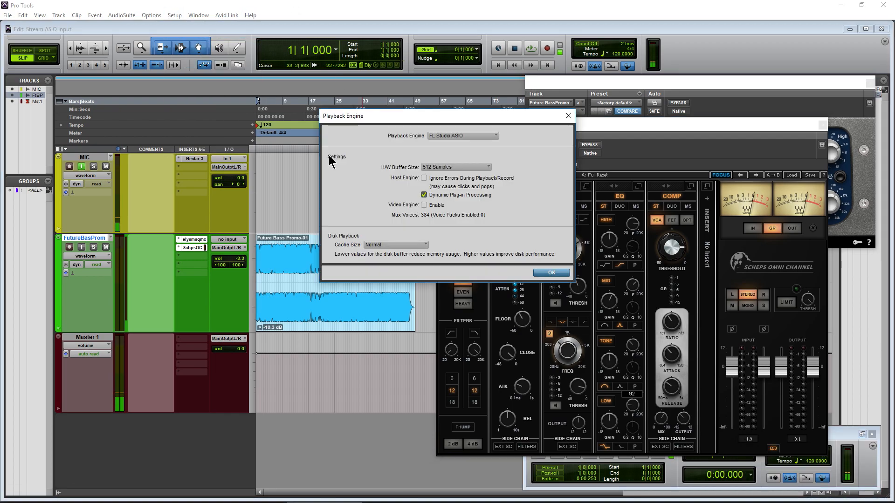
click(550, 274)
Open the FL Studio ASIO hardware settings and switch the Windows playback device to Speakers (Realtek High Definition Audio)
click(174, 15)
click(191, 25)
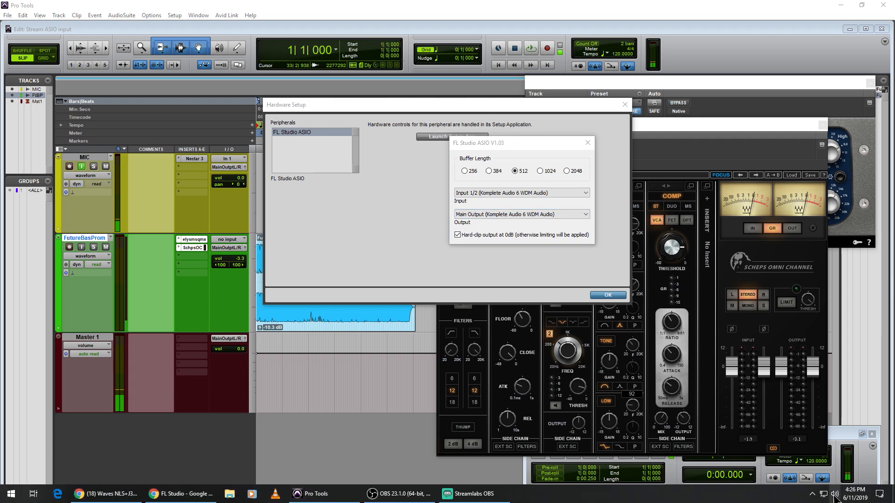
click(834, 494)
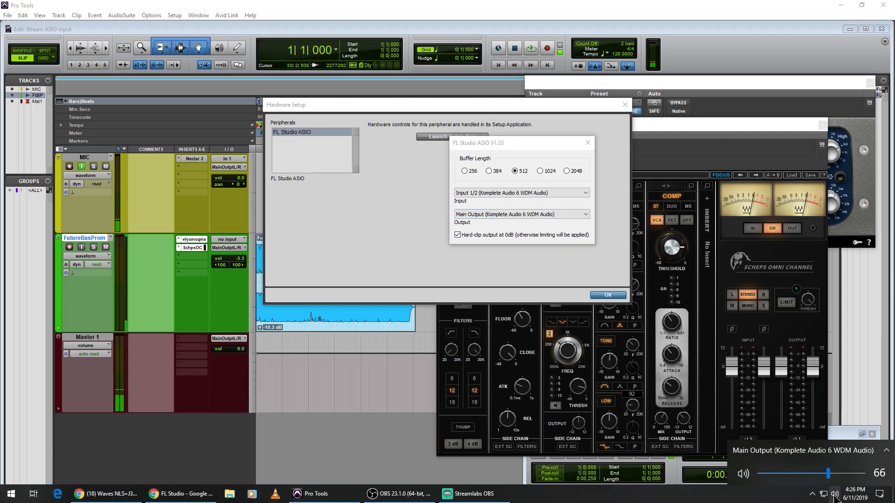
click(789, 451)
scroll(791, 441, down, 5)
click(806, 420)
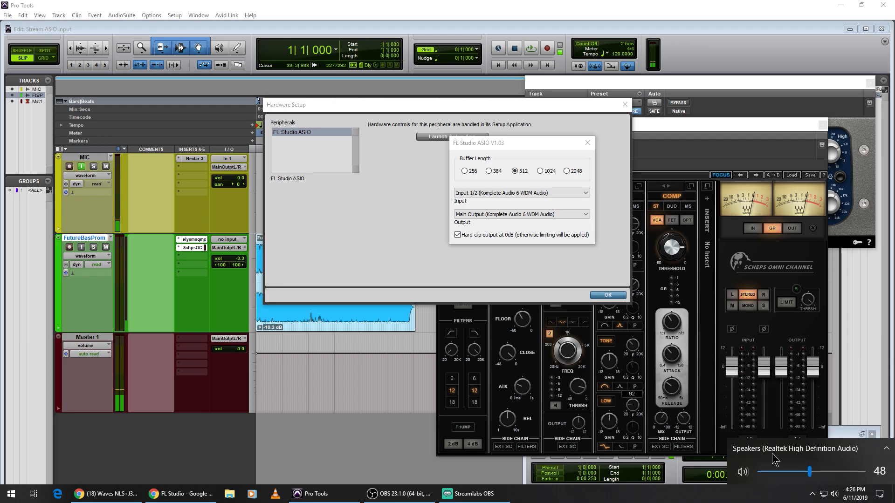
Close the FL Studio ASIO and Hardware Setup dialogs, and set the Windows speaker volume to 52
drag(517, 149, 513, 147)
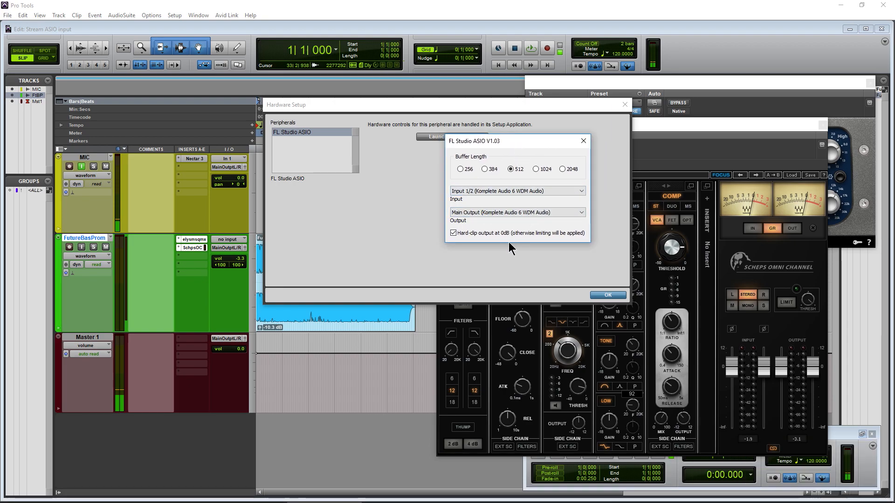
click(582, 141)
click(621, 296)
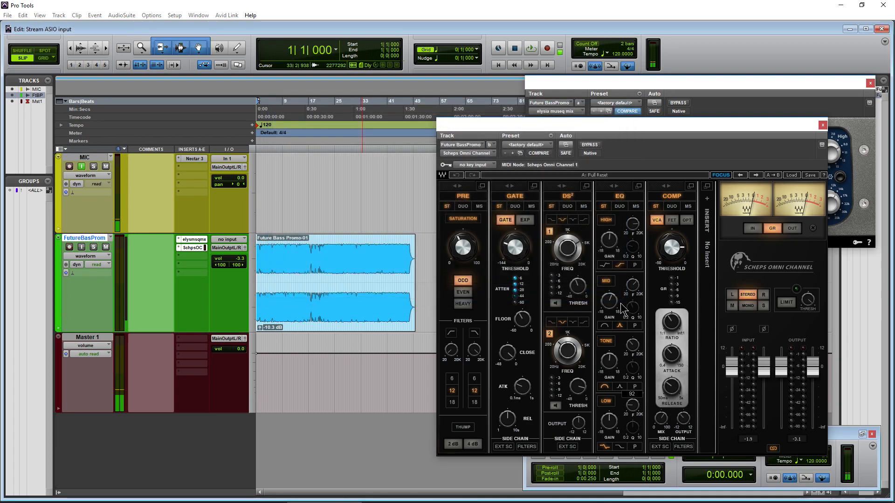
click(833, 494)
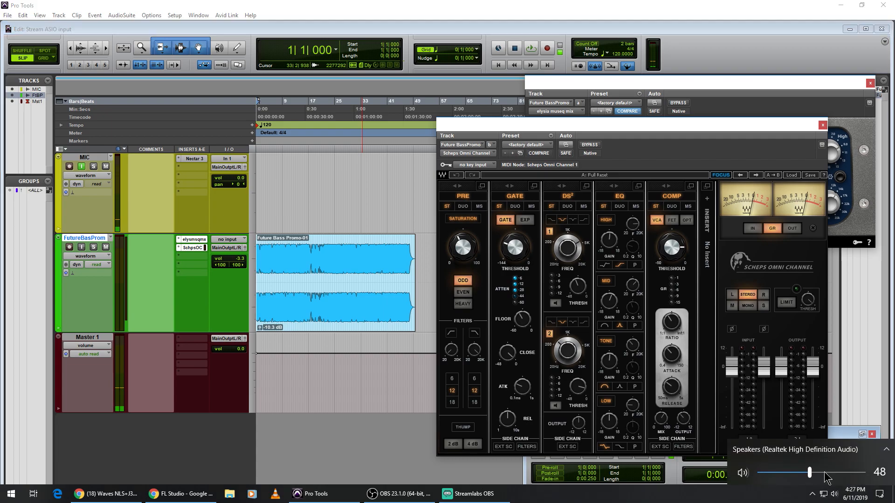
drag(810, 472, 815, 472)
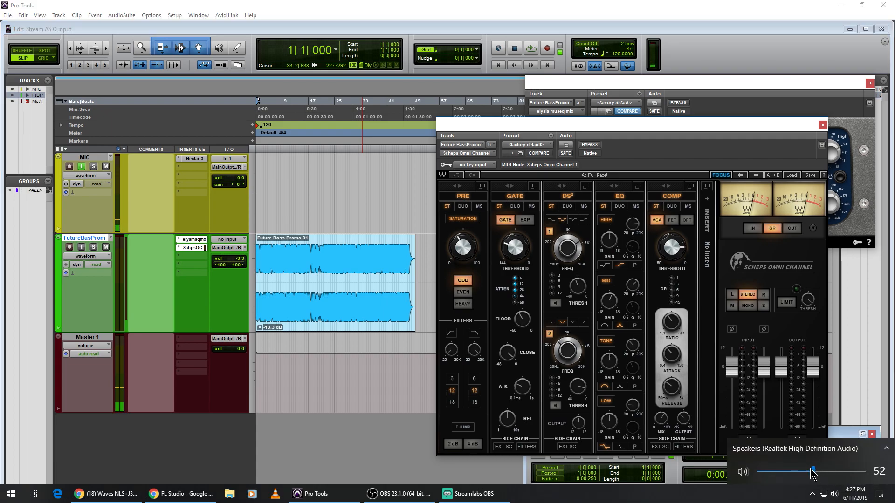
Switch to OBS to check its Desktop Audio meter with the Realtek speakers as the Windows playback device
click(400, 494)
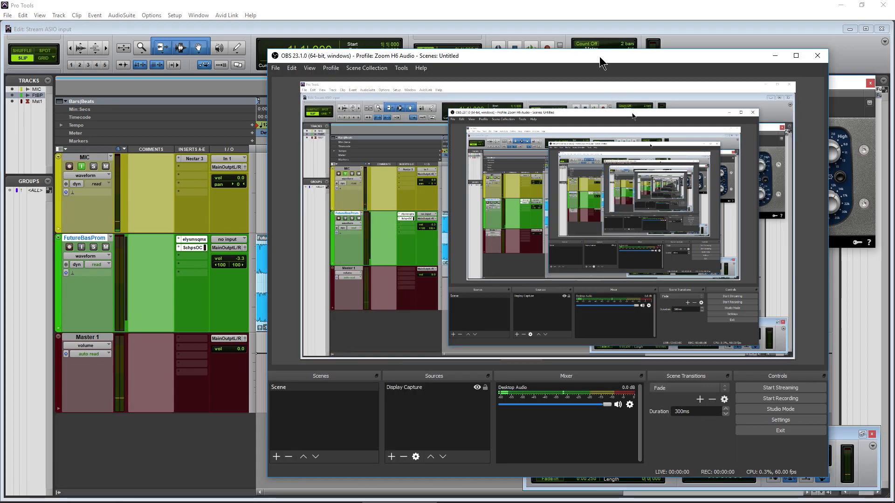
drag(600, 60, 598, 61)
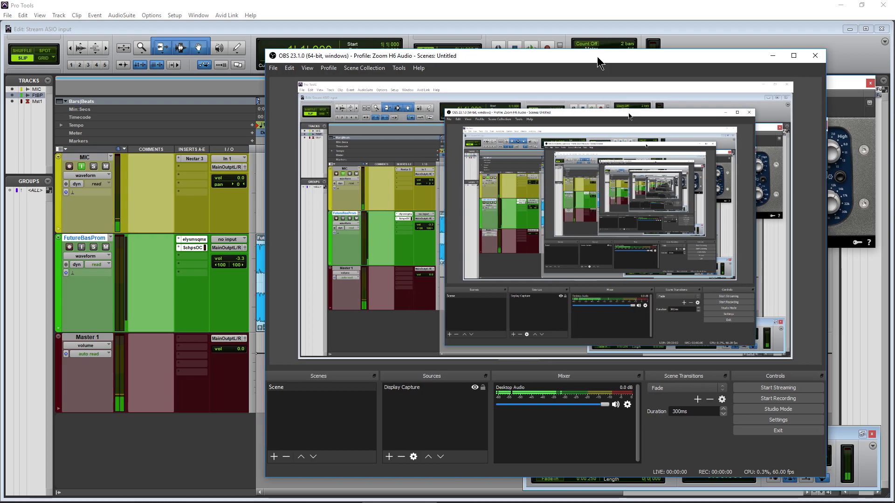
Review the device list in the Desktop Audio properties and keep the Default device
click(629, 405)
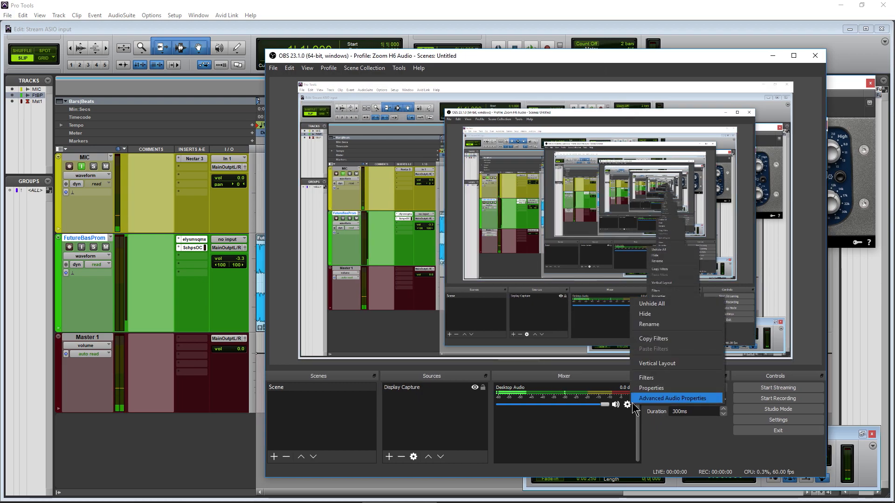
click(651, 388)
click(513, 149)
click(459, 205)
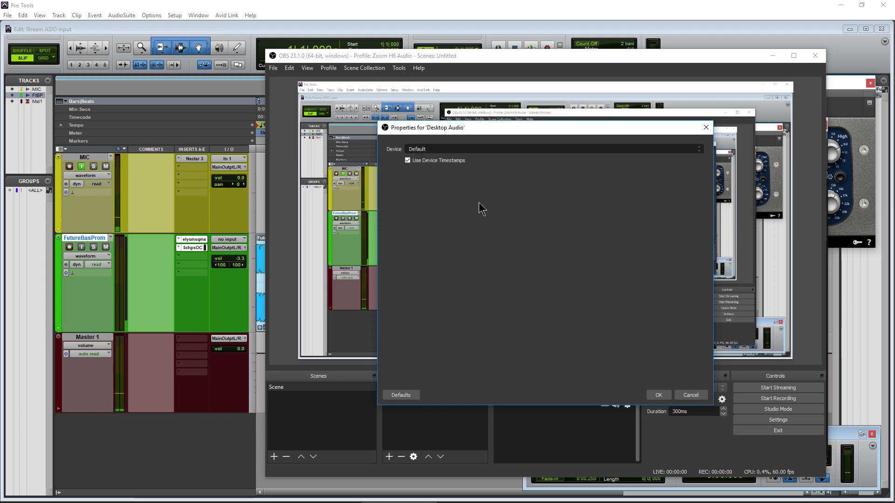
click(460, 149)
click(457, 165)
click(658, 395)
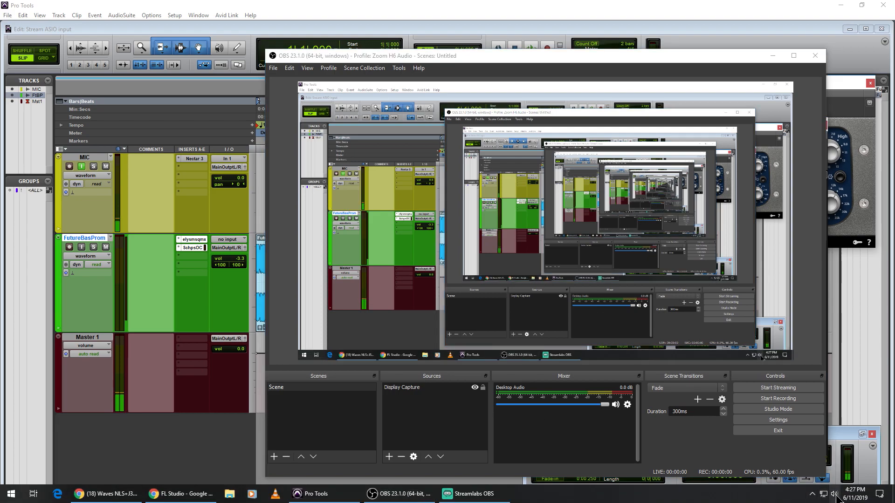
Set the Windows speaker volume to 48, and play the YouTube video in Chrome to check the Desktop Audio meter in OBS
click(834, 493)
drag(809, 472, 811, 474)
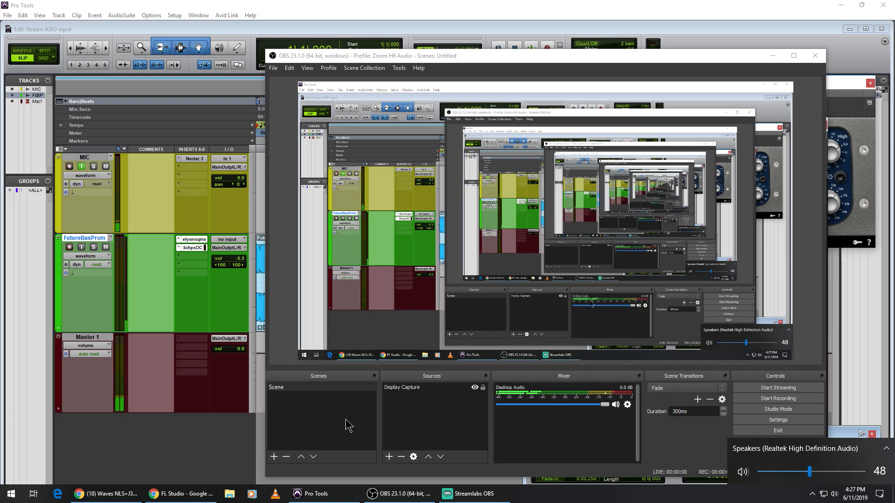
click(106, 493)
click(321, 261)
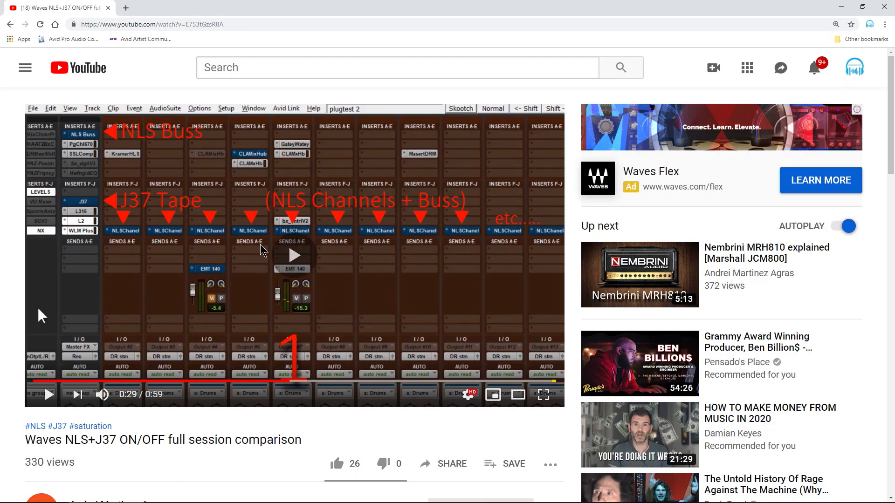
click(399, 493)
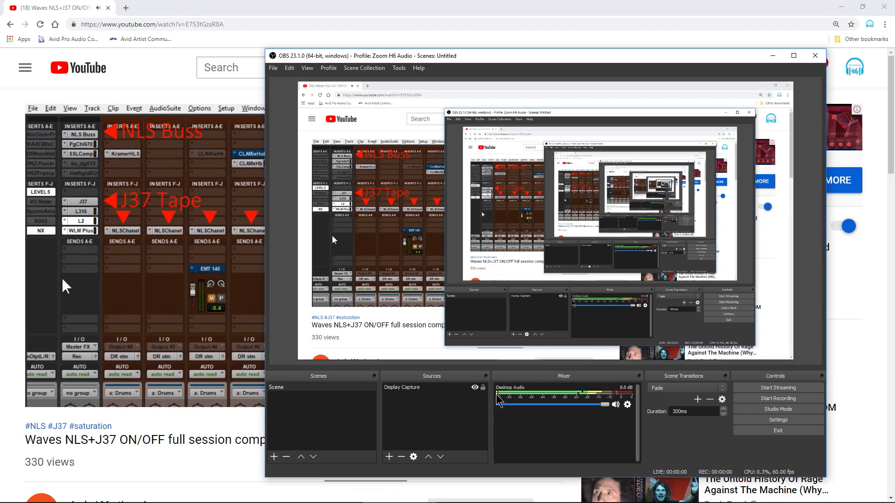
click(247, 396)
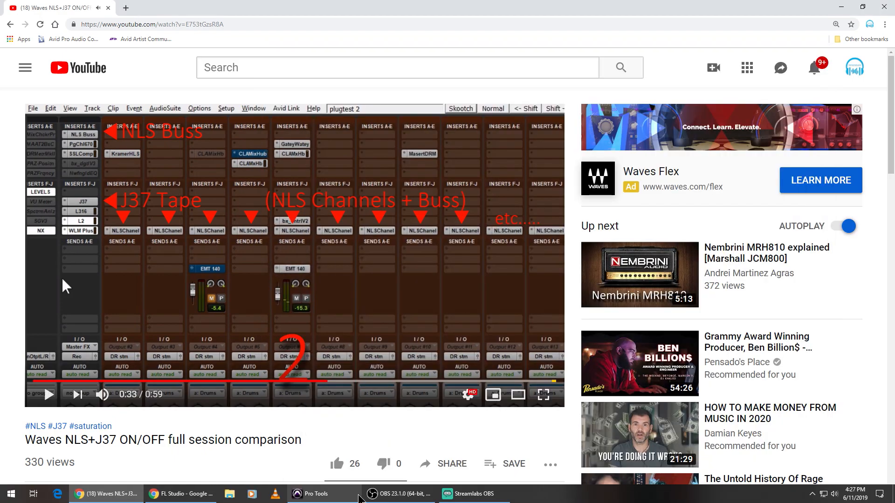
Play the Pro Tools session from about bar 12 and switch to OBS to check whether Desktop Audio picks it up
click(399, 493)
click(321, 493)
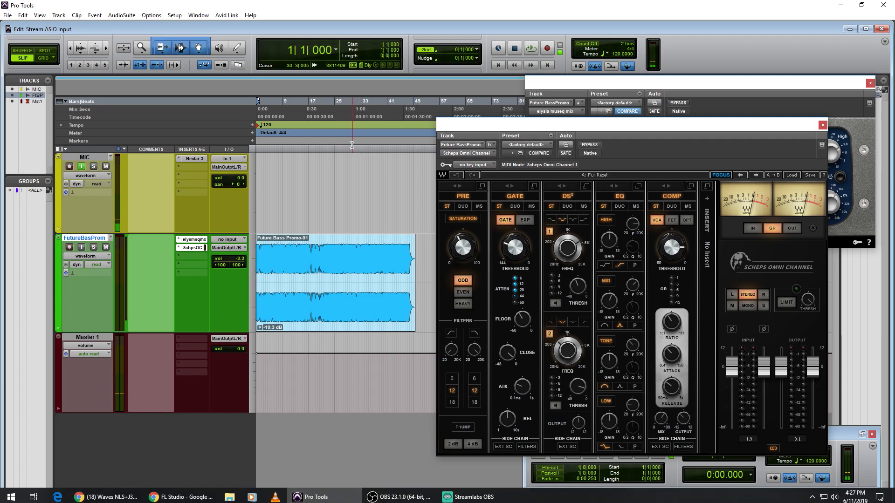
click(293, 116)
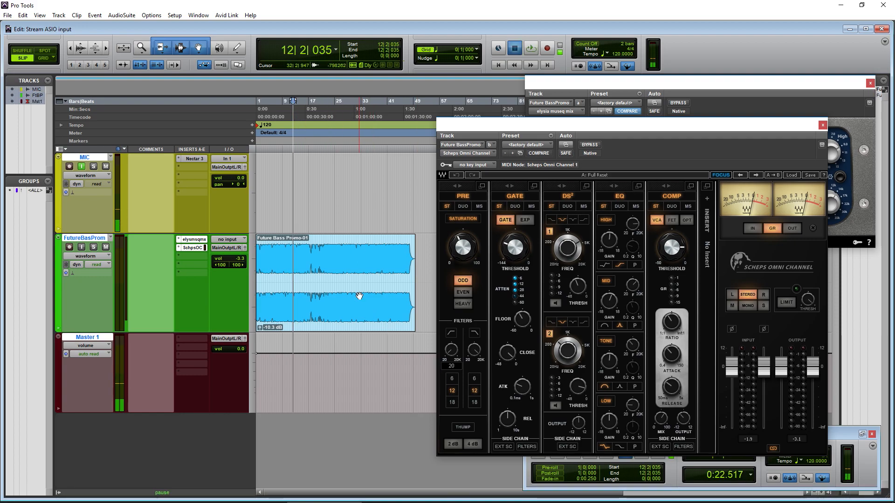
click(400, 494)
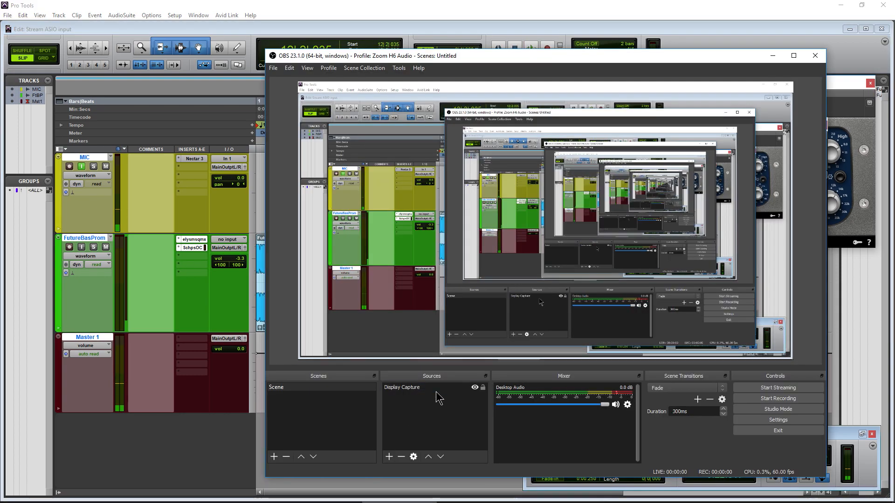
click(432, 4)
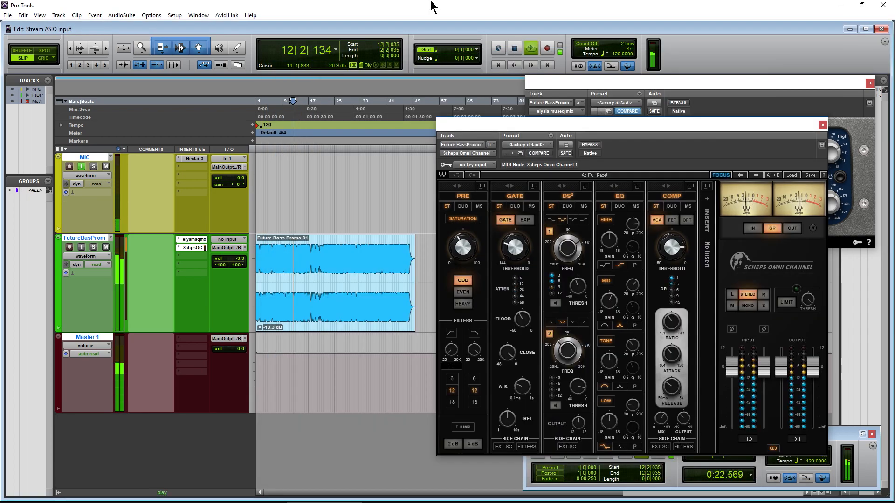
click(402, 494)
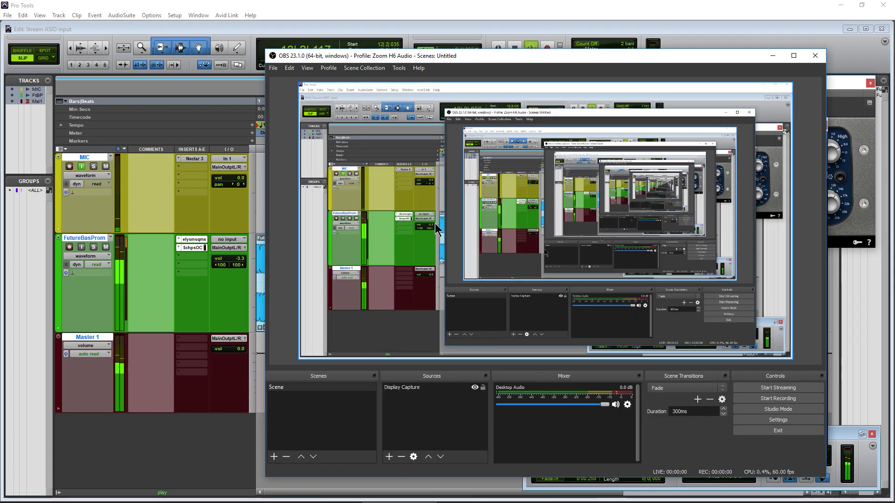
click(440, 20)
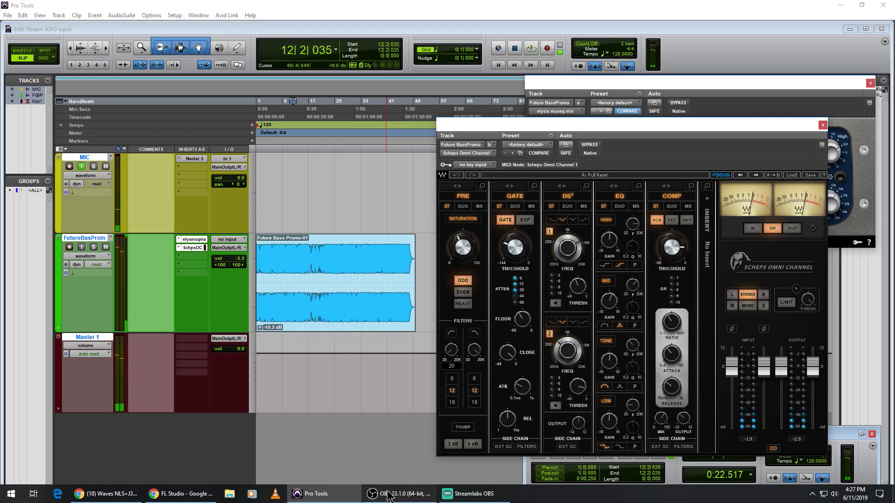
In OBS, add an Audio Output Capture source named DAW and set its device to Main Output (Komplete Audio 6 WDM Audio)
click(402, 493)
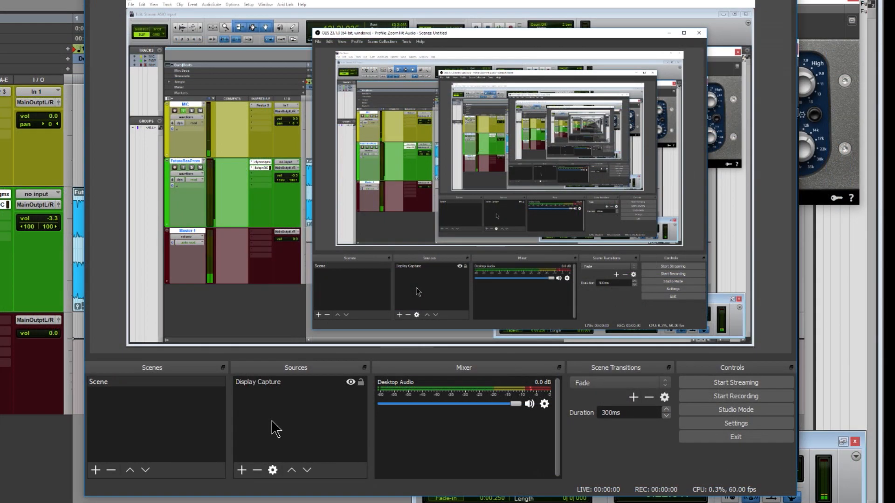
right_click(415, 421)
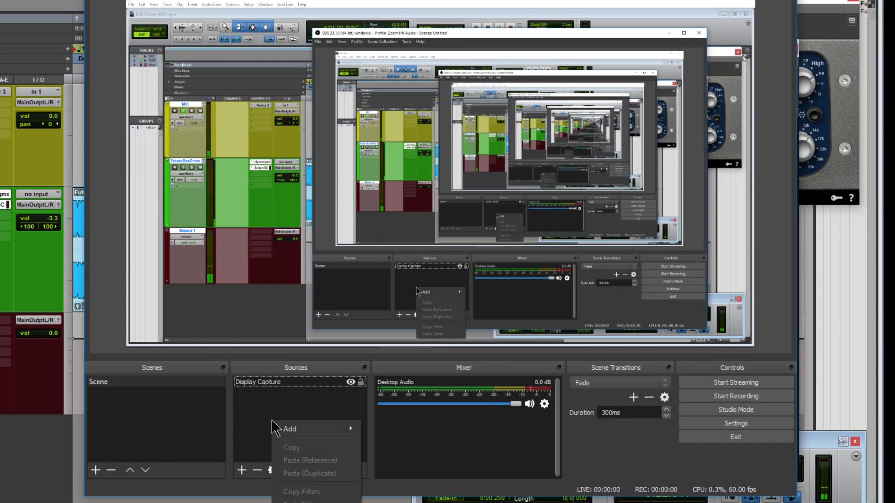
mouse_move(418, 424)
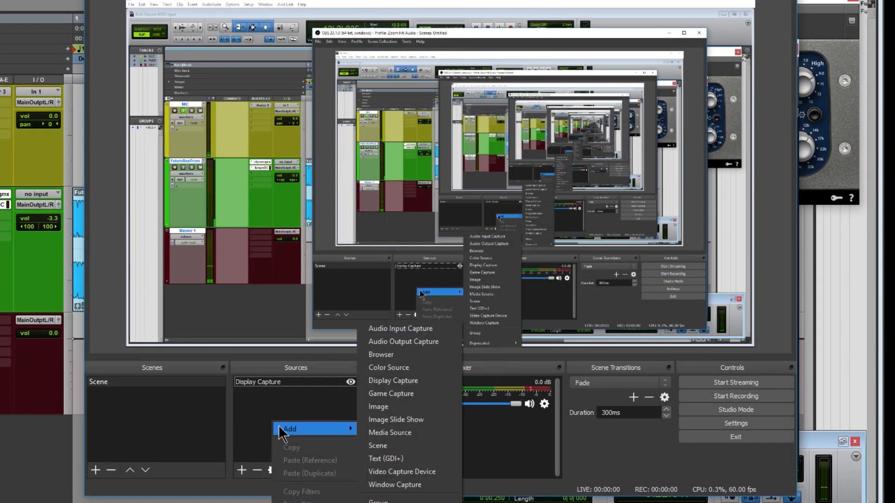
click(403, 342)
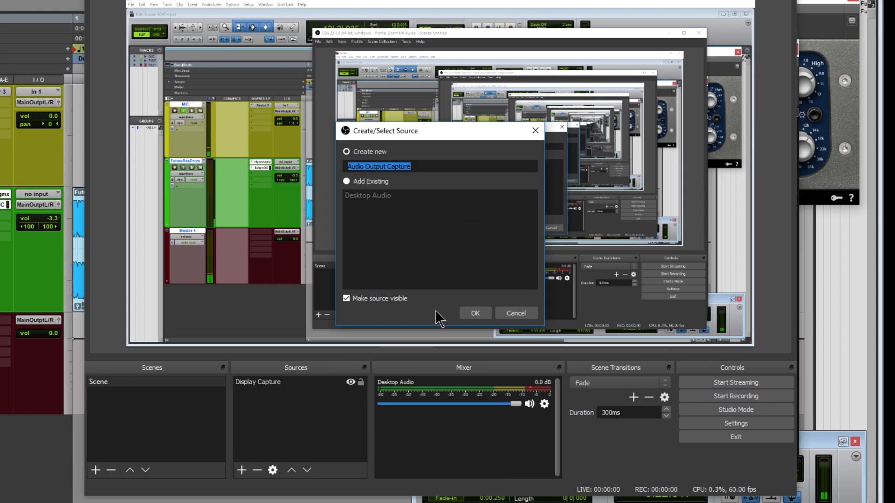
text(DAW)
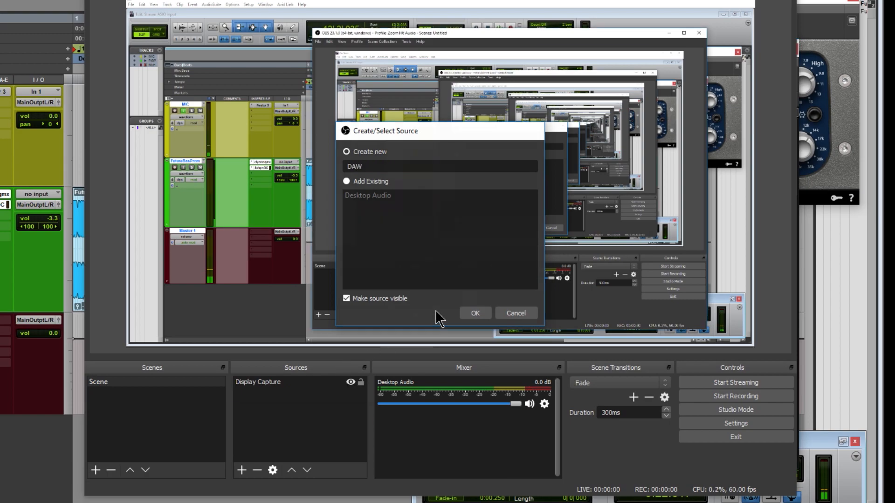
key(Return)
click(398, 81)
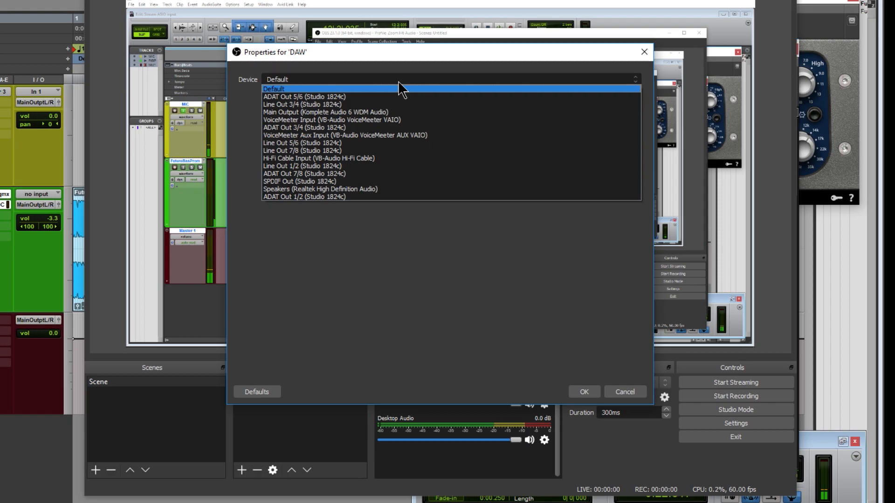
click(348, 111)
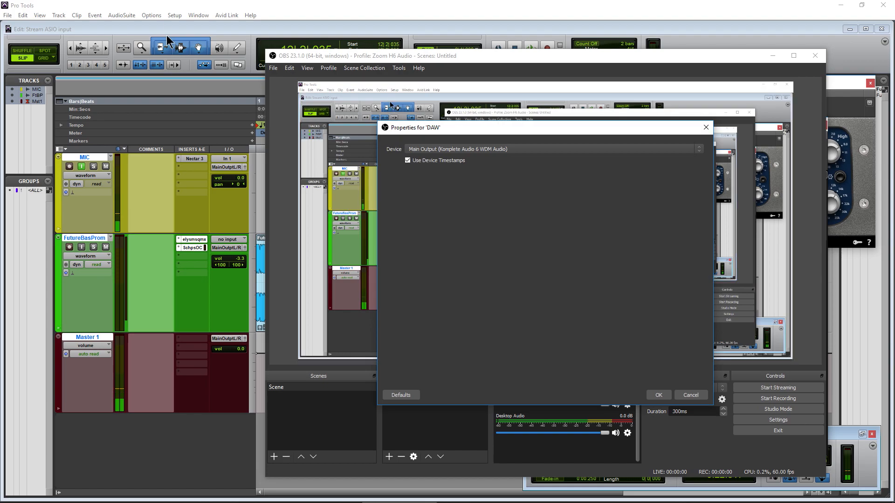
Check the FL Studio ASIO output device in the Pro Tools hardware setup, and confirm the DAW source properties in OBS
click(174, 14)
click(182, 24)
click(425, 137)
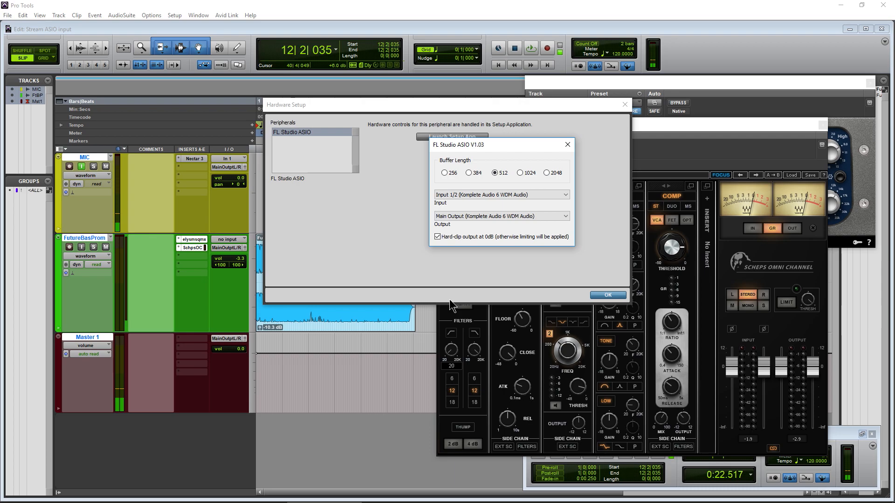
click(603, 158)
click(608, 295)
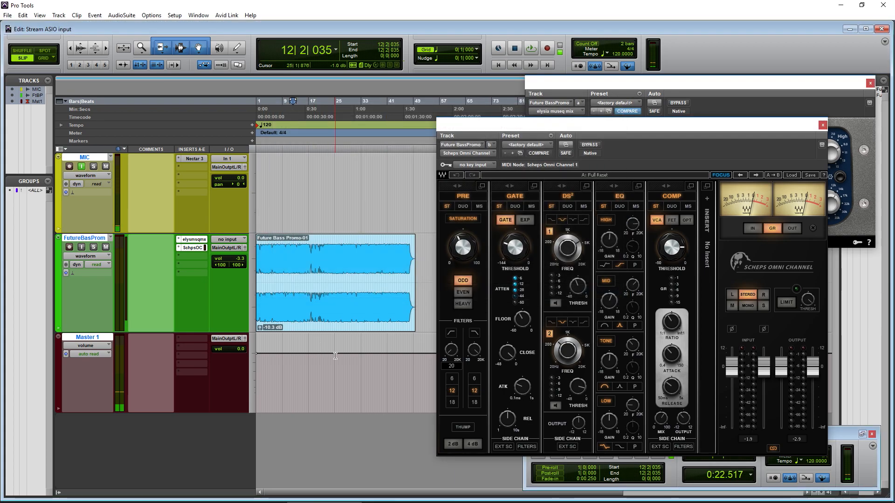
click(433, 492)
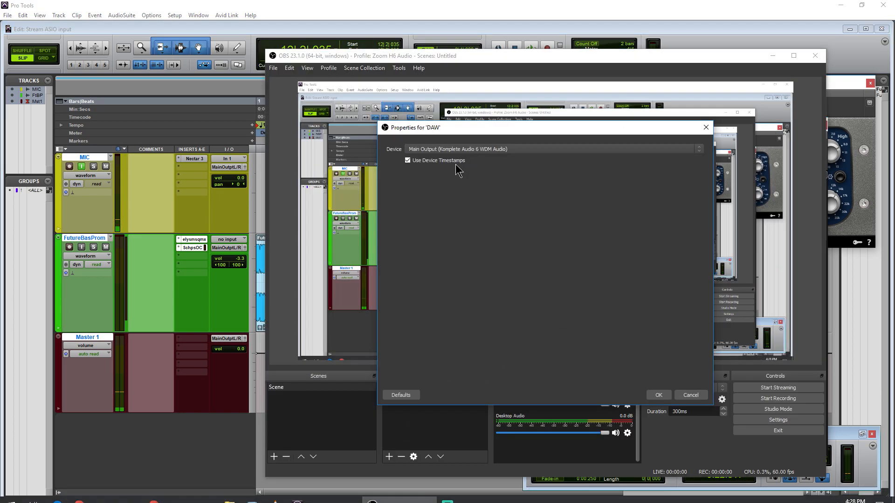
click(657, 395)
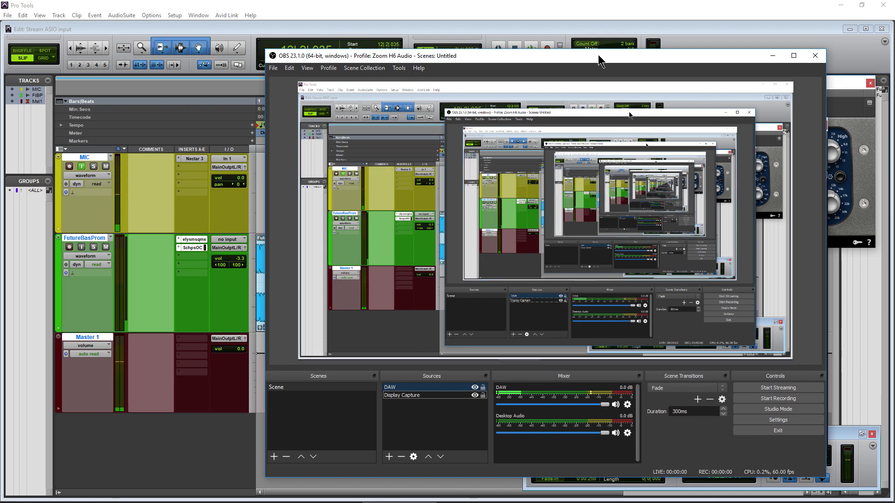
Start Pro Tools playback and reposition the OBS window to check the level on the DAW meter
drag(599, 56, 584, 82)
click(549, 68)
key(space)
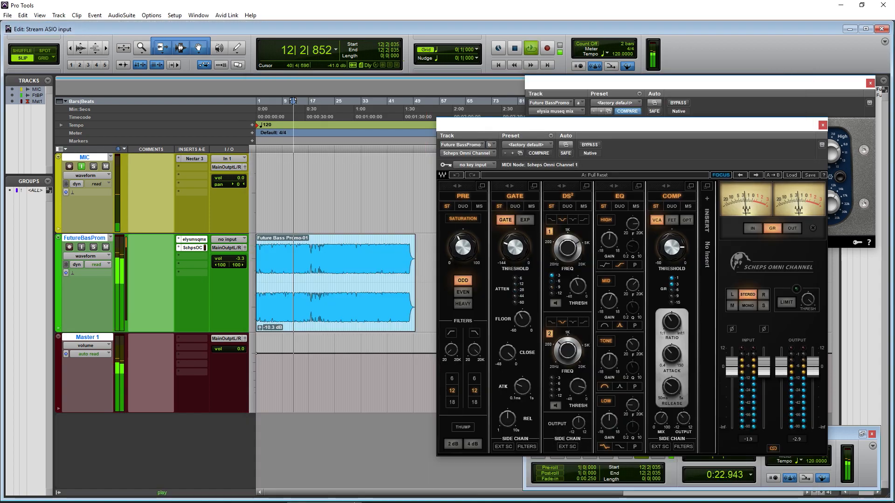
click(405, 495)
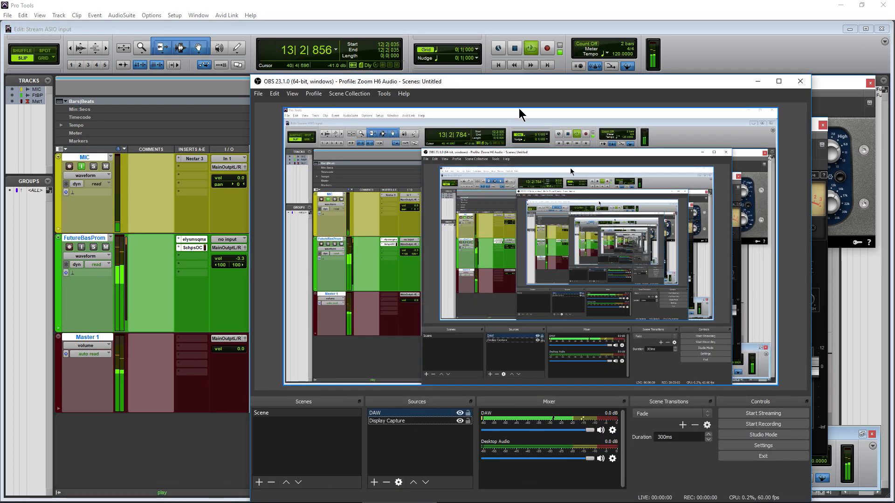
drag(516, 83, 517, 43)
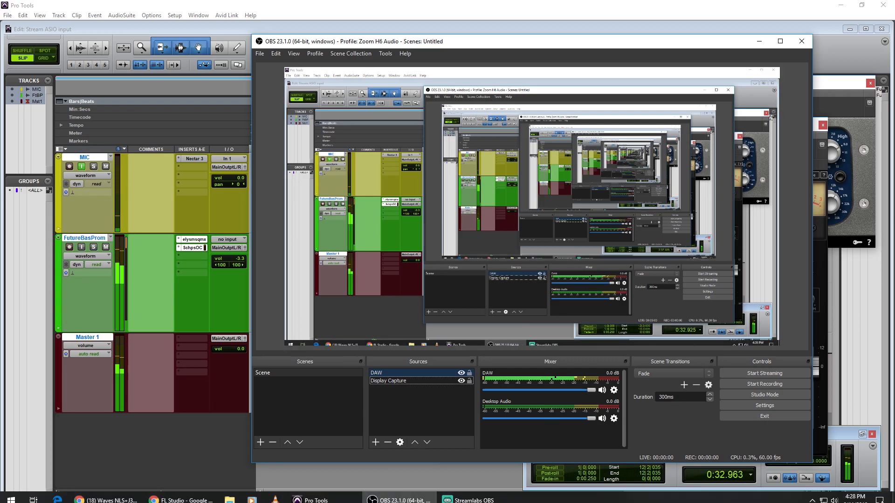
Play the YouTube video in Chrome alongside the Pro Tools session and compare the DAW and Desktop Audio meters in OBS
click(112, 495)
click(313, 266)
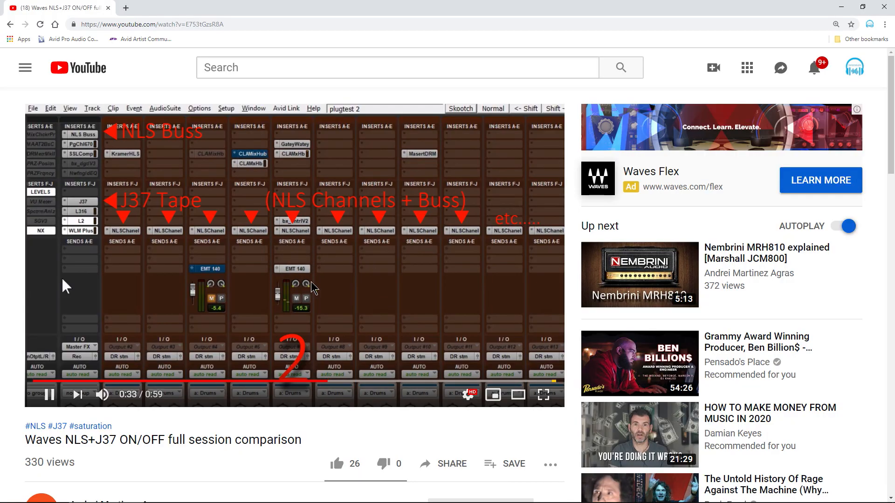
mouse_move(394, 501)
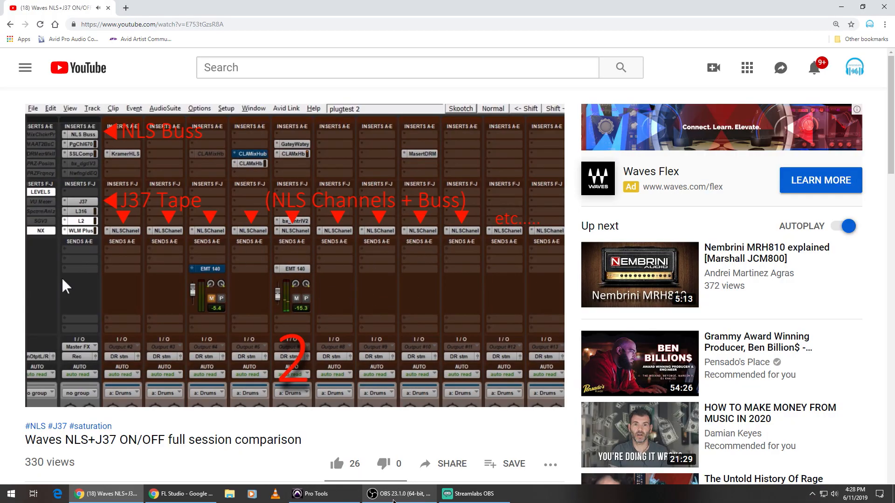
click(317, 494)
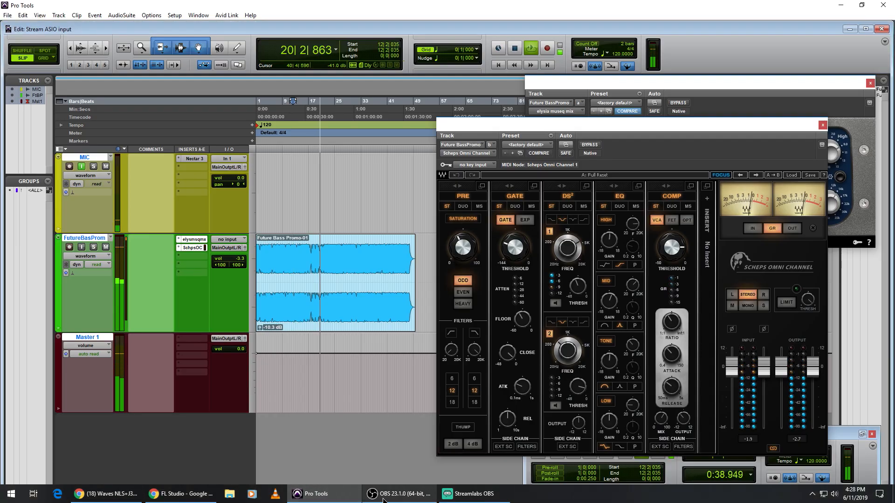
click(399, 494)
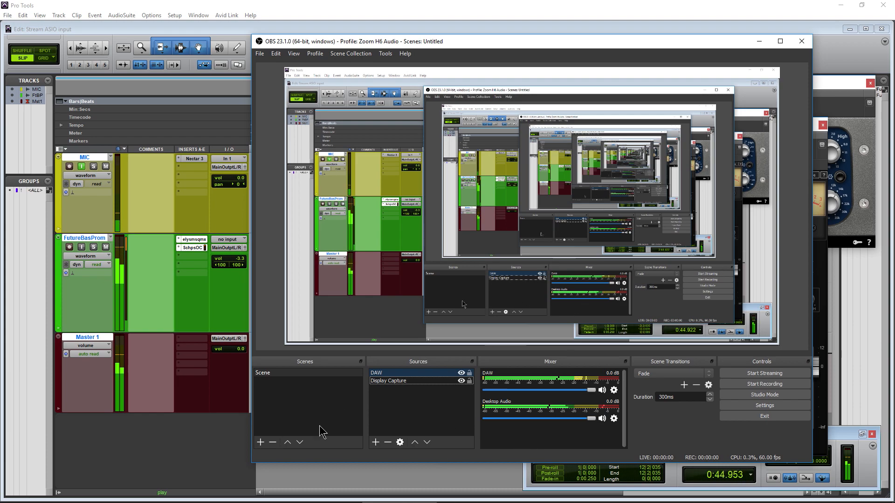
Rewind the YouTube video to about 0:11 and pause it, minimizing Chrome to return to OBS
mouse_move(302, 500)
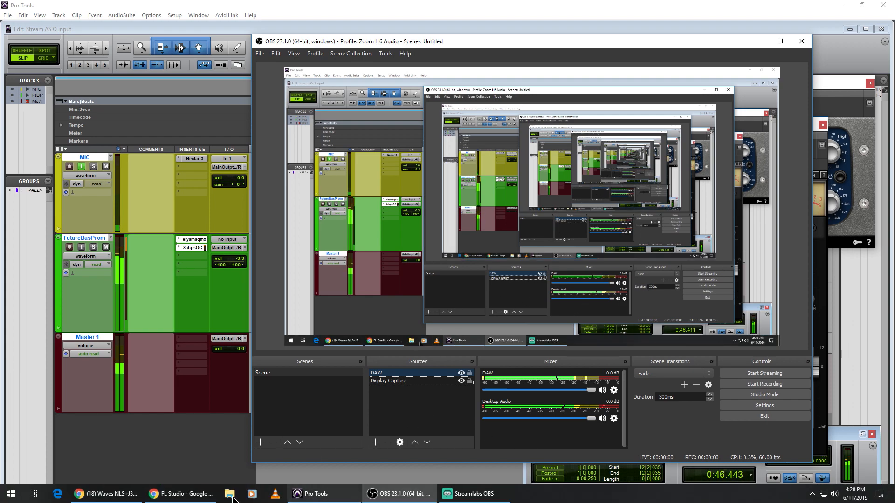
click(107, 493)
click(132, 381)
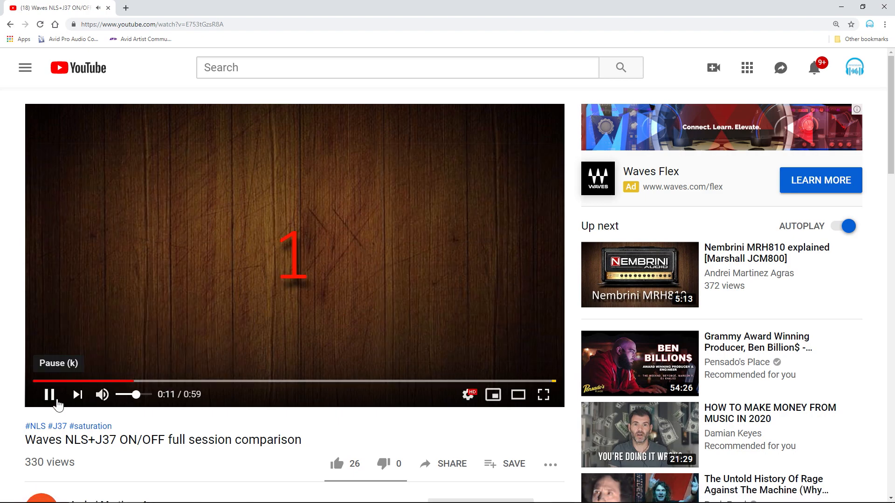
click(50, 396)
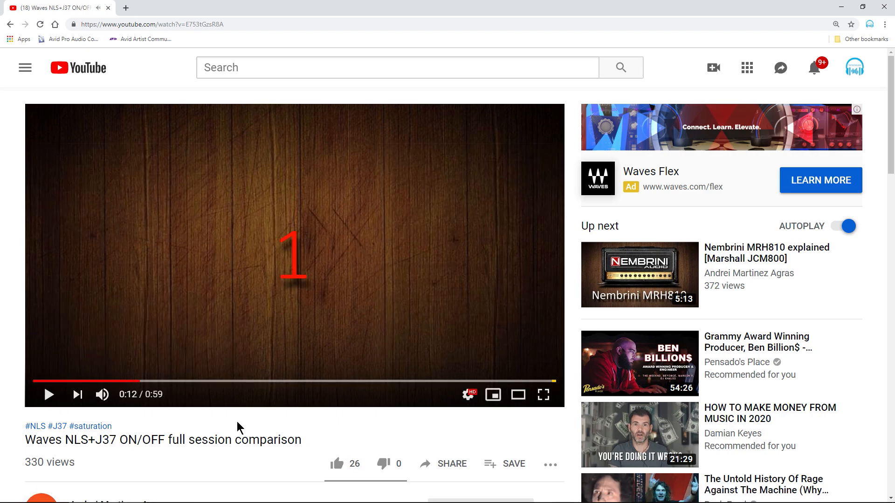
click(842, 7)
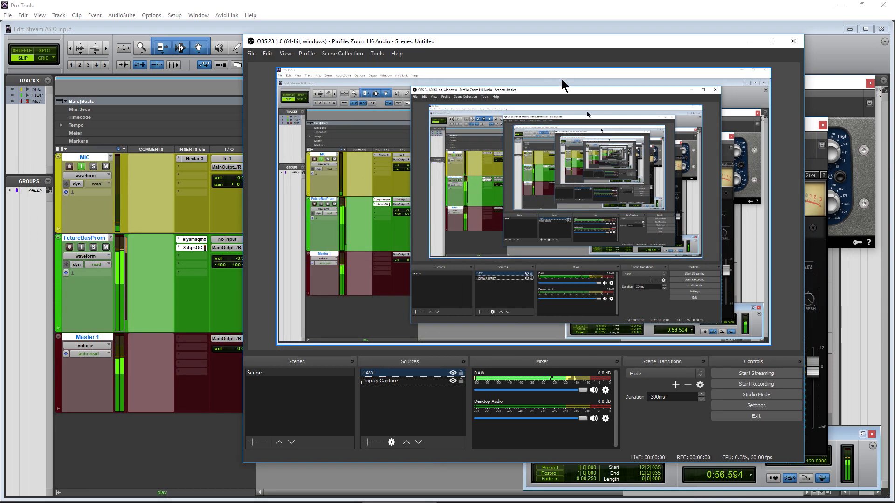
Move the OBS window aside, return to Pro Tools and stop its playback
drag(646, 51, 473, 69)
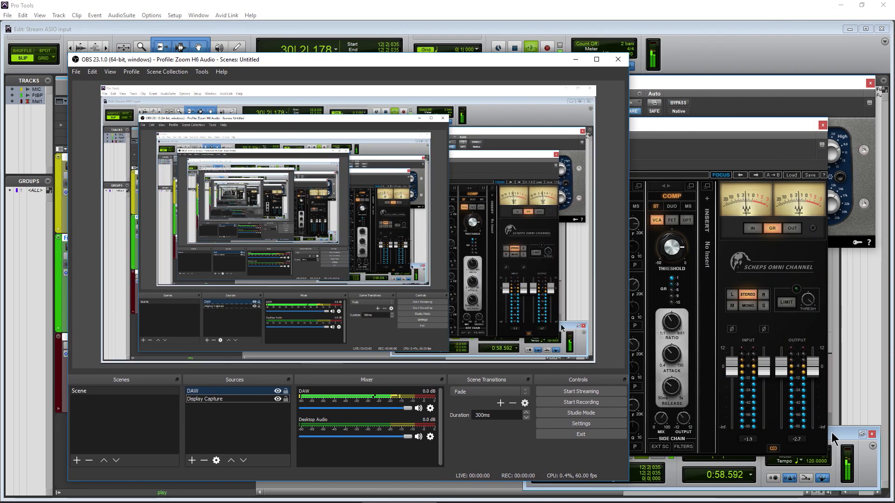
click(831, 433)
click(633, 451)
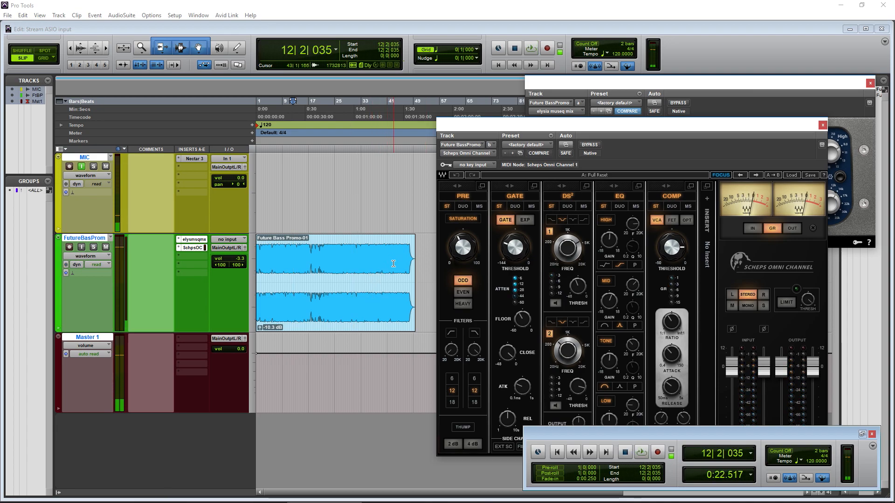
Set the Windows playback device to Main Output (Komplete Audio 6 WDM Audio)
mouse_move(786, 502)
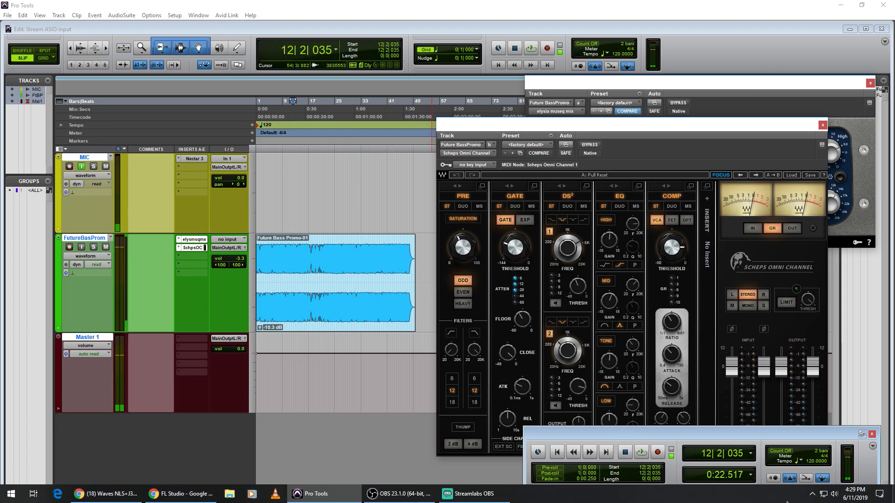
click(834, 494)
click(815, 456)
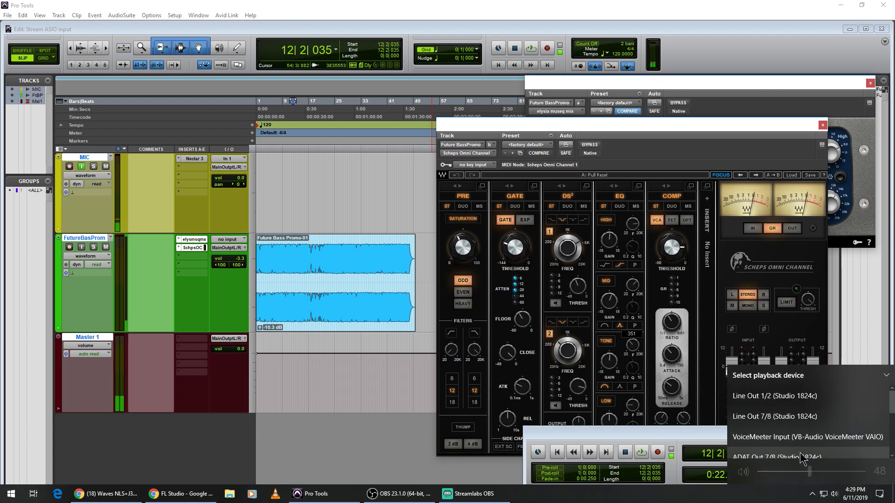
scroll(791, 432, down, 3)
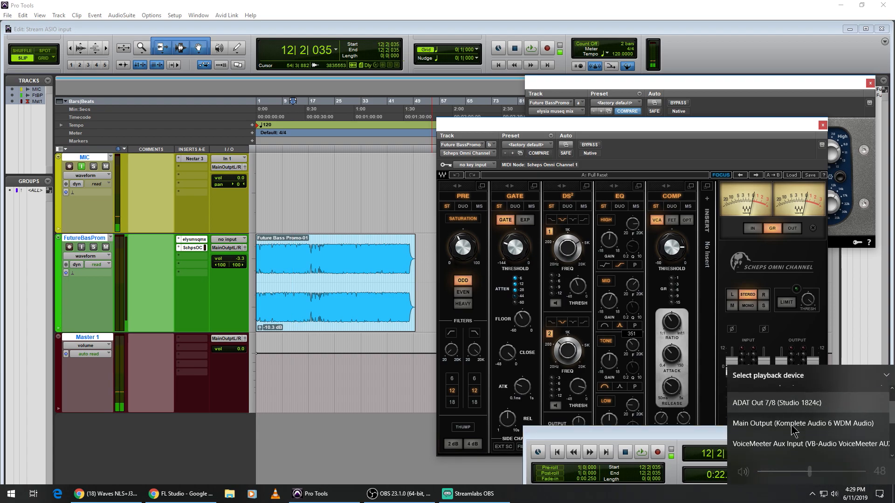
click(801, 422)
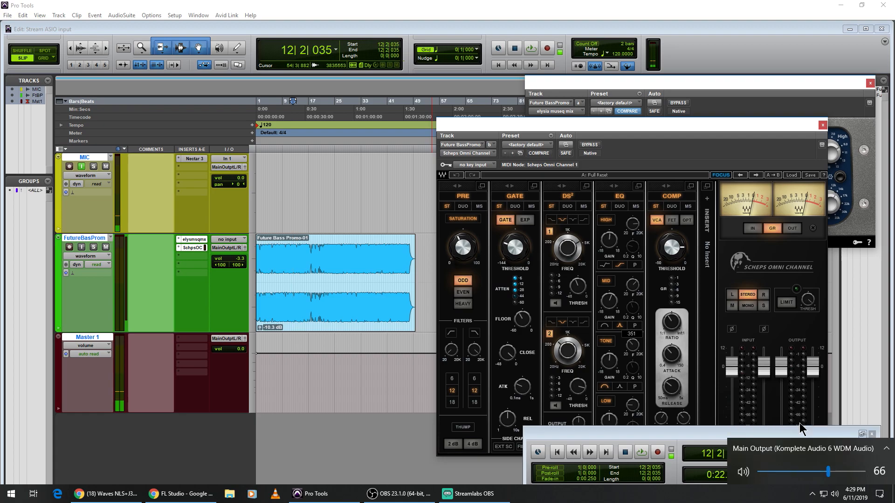
Set the FL Studio ASIO output to Speakers (Realtek High Definition Audio) in the Pro Tools hardware setup and confirm
click(174, 15)
click(191, 25)
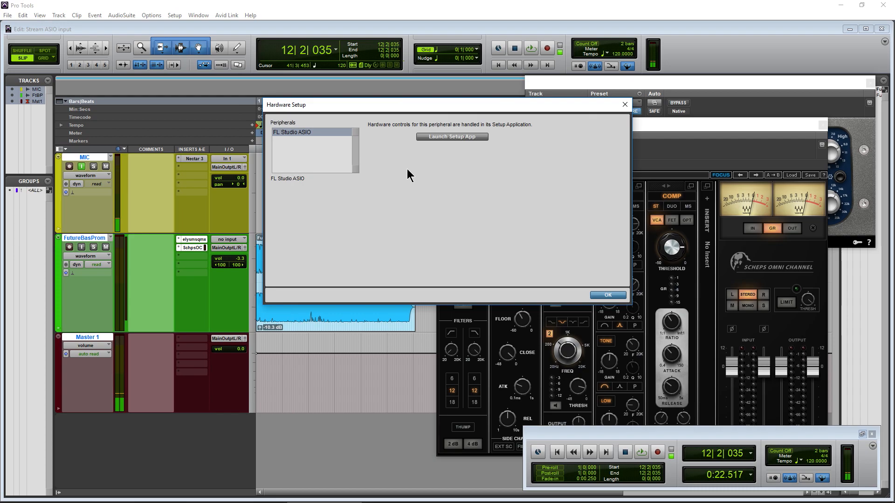
click(444, 136)
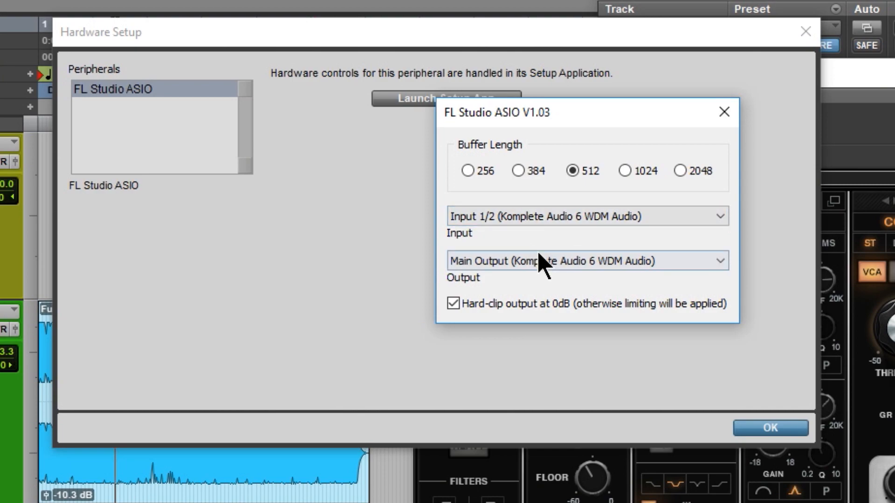
click(545, 262)
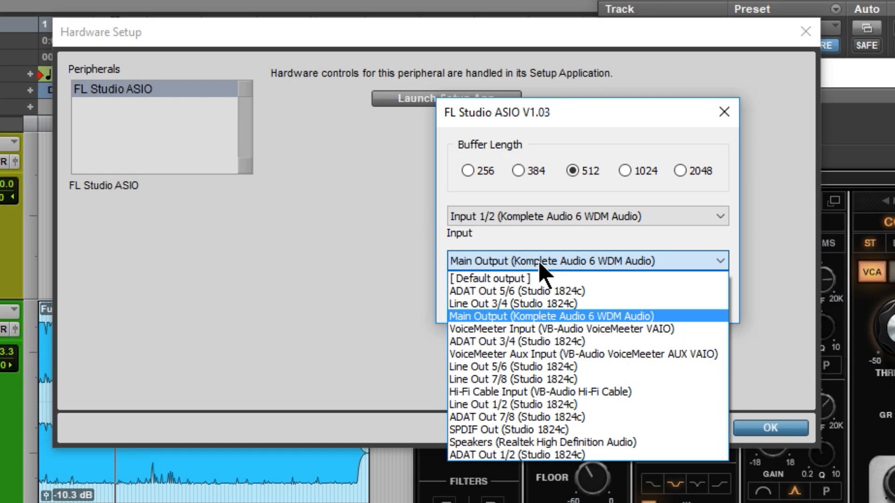
click(586, 441)
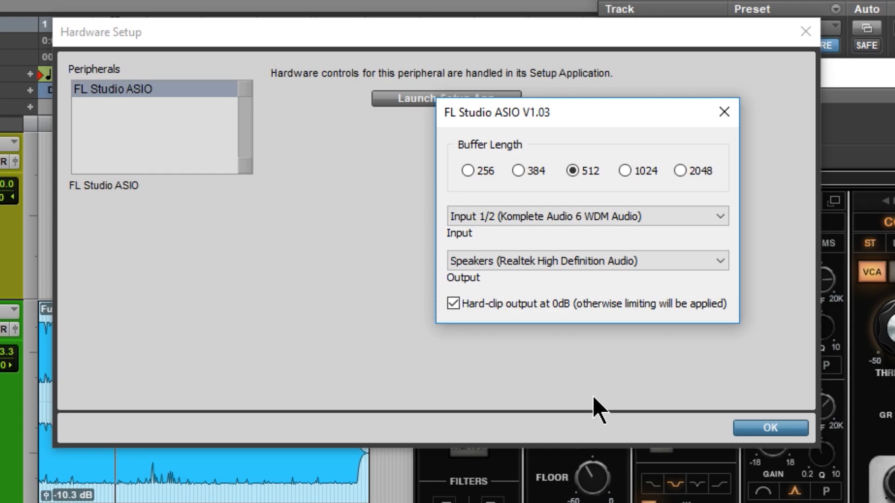
click(723, 122)
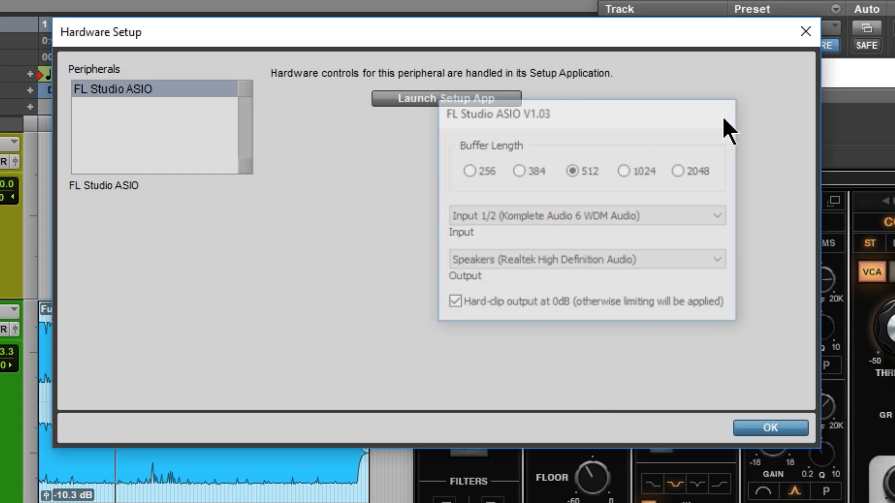
click(770, 428)
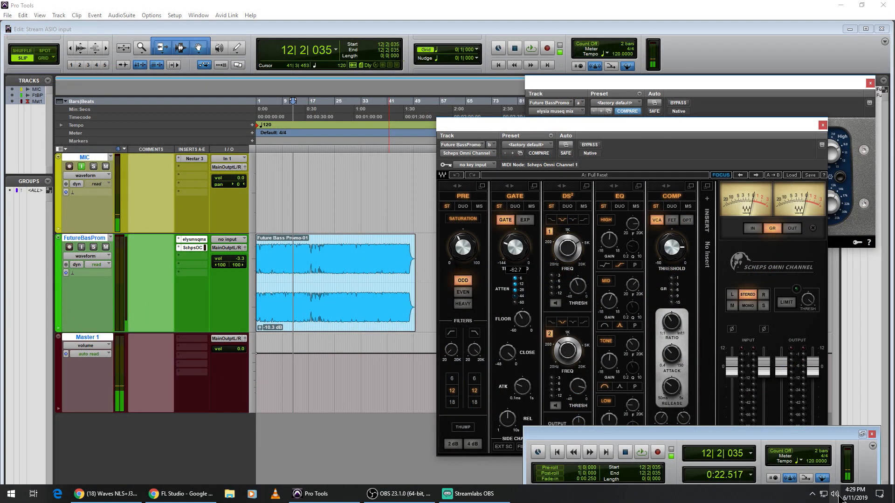
Switch the Windows playback device to Speakers (Realtek High Definition Audio)
click(834, 494)
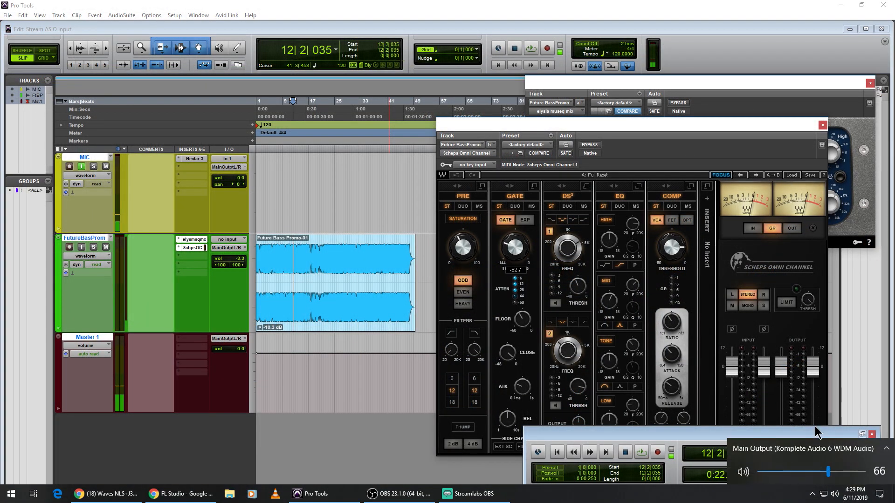
click(813, 448)
scroll(781, 419, down, 5)
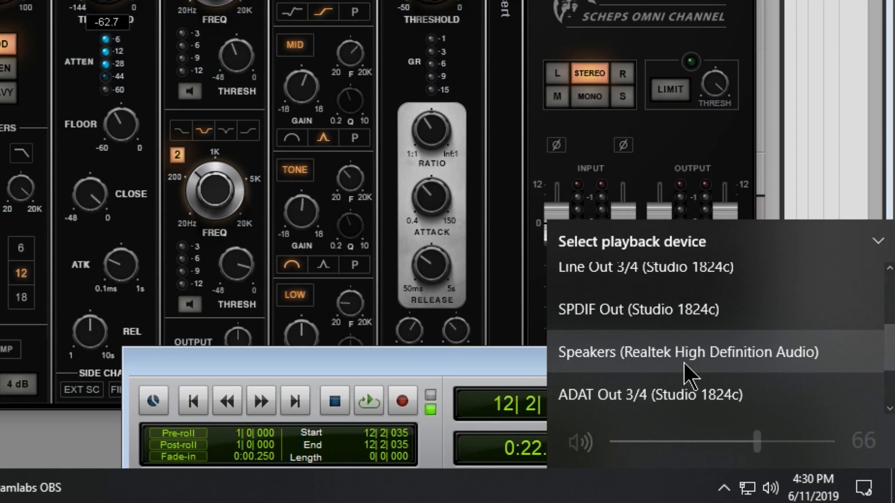
click(684, 362)
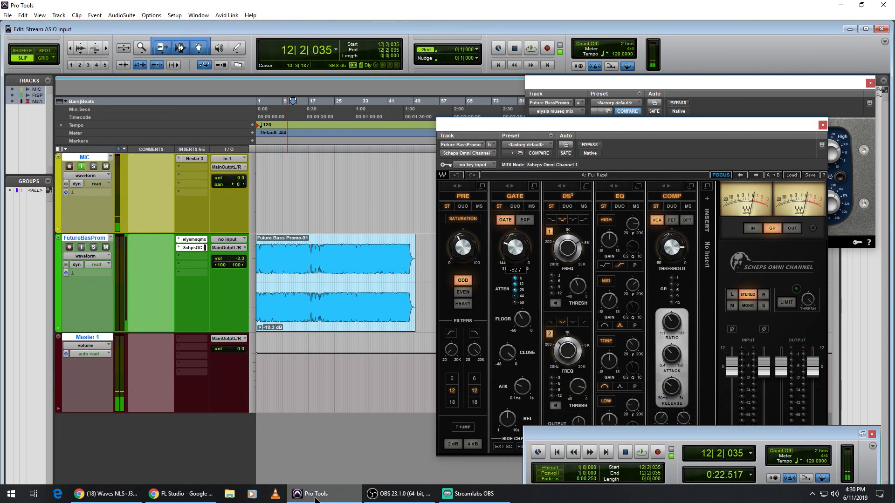
Switch to OBS, review the Desktop Audio source's device choices and confirm Default as its device
click(380, 495)
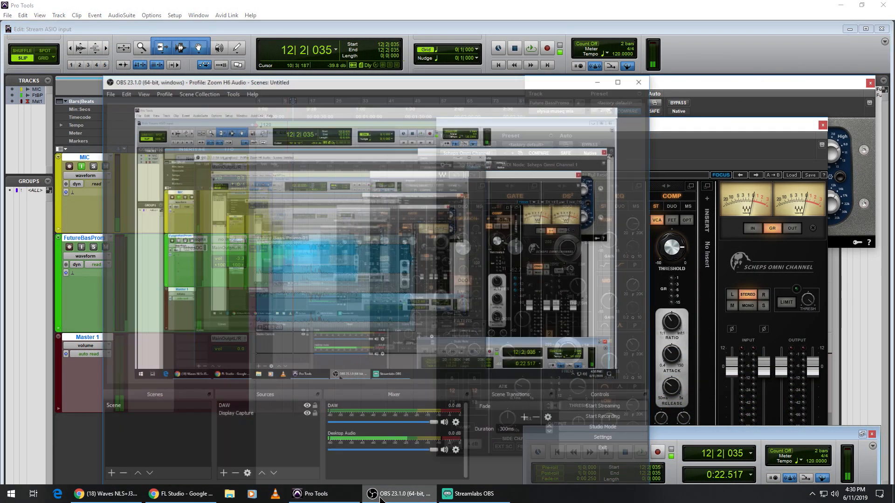
click(444, 432)
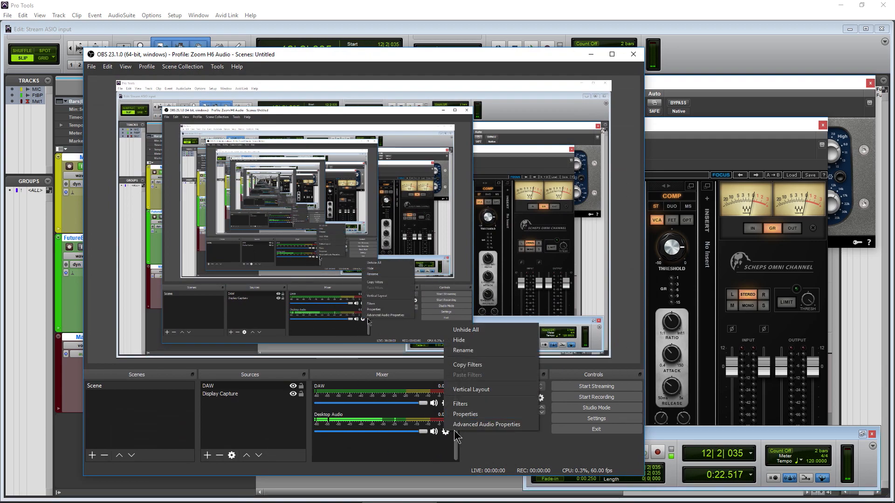
click(479, 417)
click(359, 146)
key(Escape)
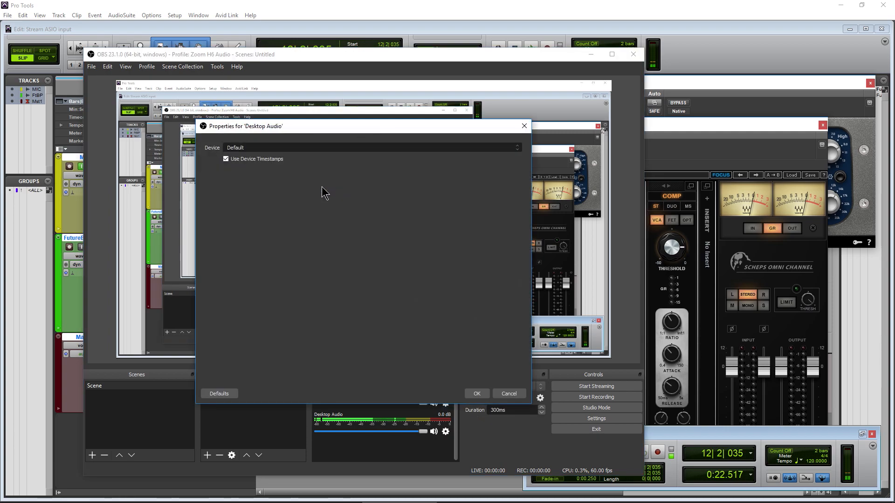
scroll(328, 149, down, 1)
click(328, 149)
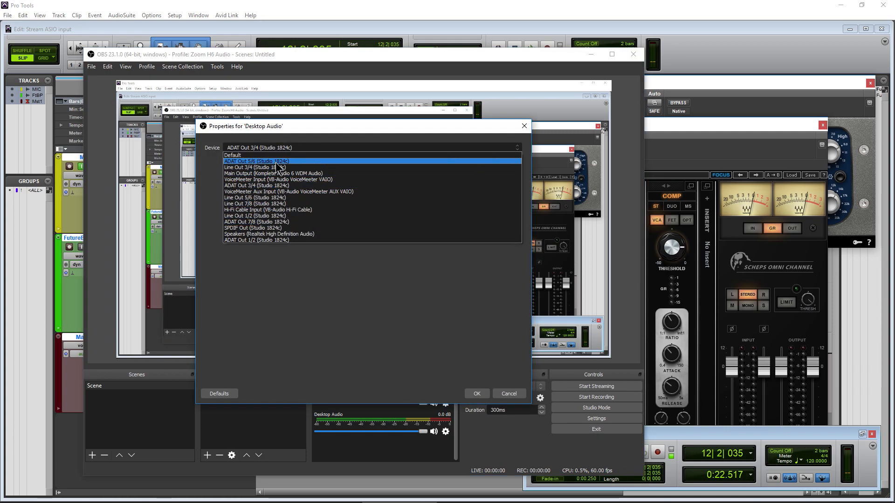
click(326, 154)
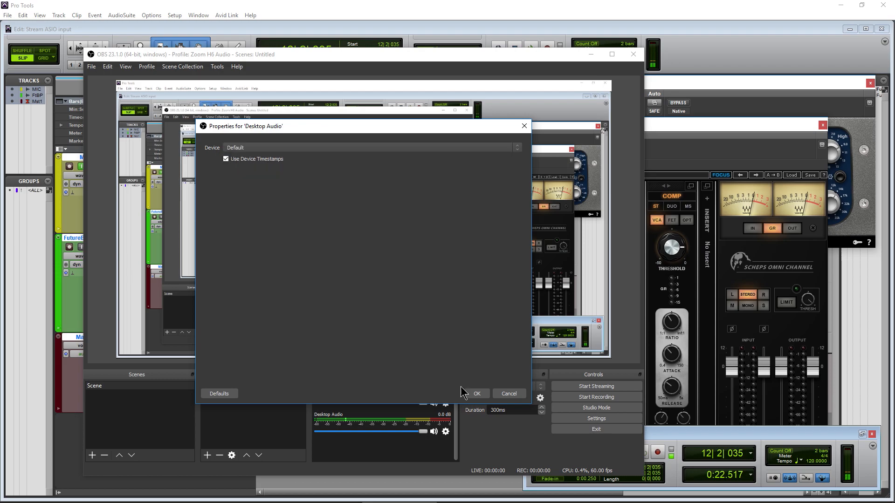
click(475, 395)
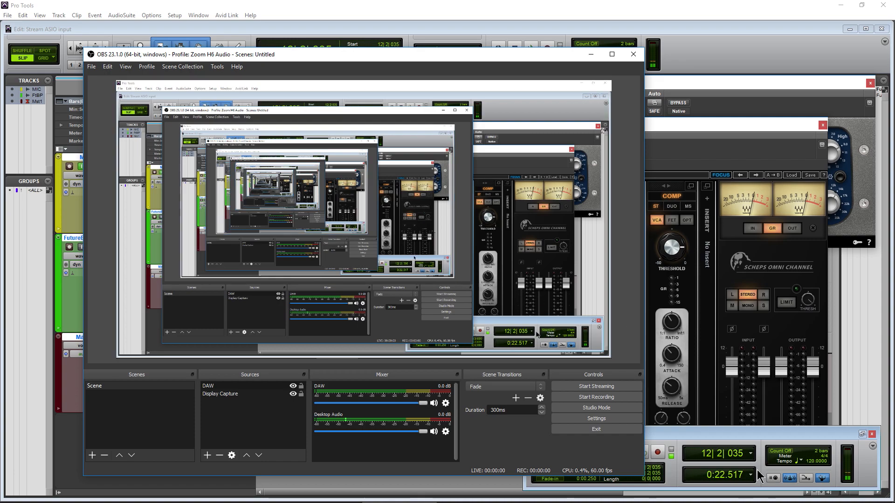
Switch the Windows playback device back to Main Output (Komplete Audio 6 WDM Audio)
mouse_move(789, 501)
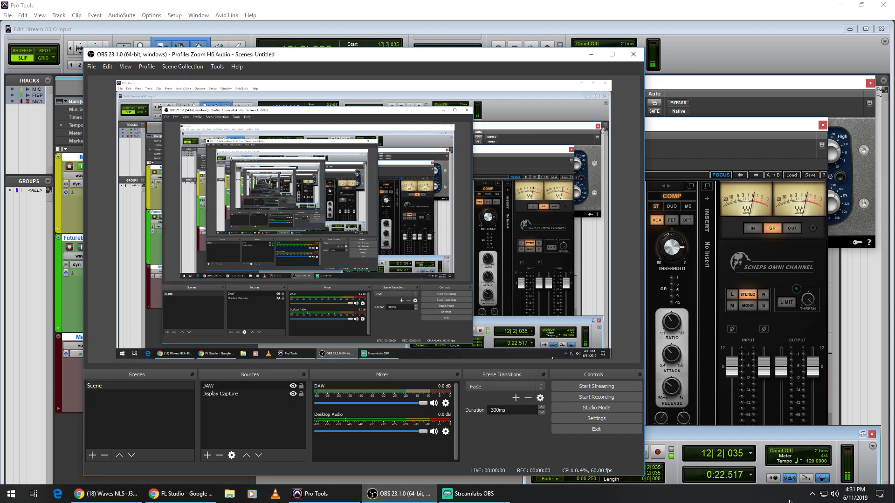
click(834, 495)
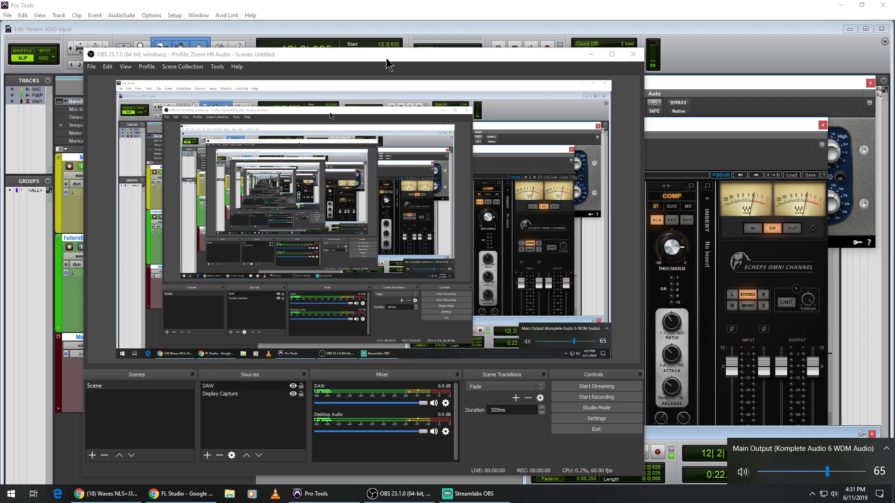
Play the Pro Tools session briefly while checking the DAW and Desktop Audio meters in OBS, then stop playback
click(531, 49)
click(531, 49)
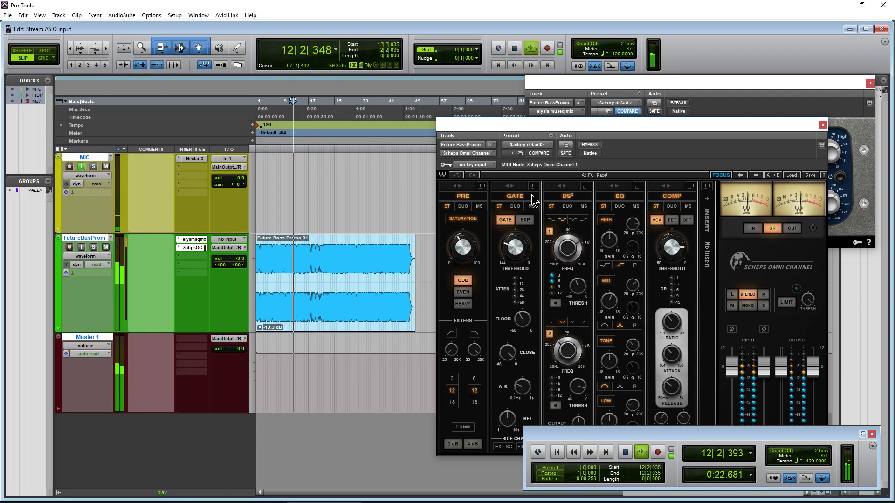
key(alt+Tab)
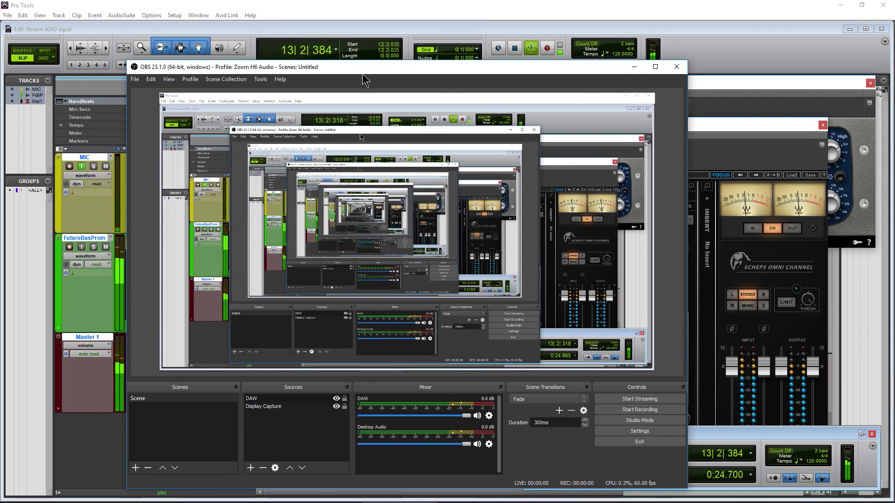
key(alt+Tab)
click(515, 49)
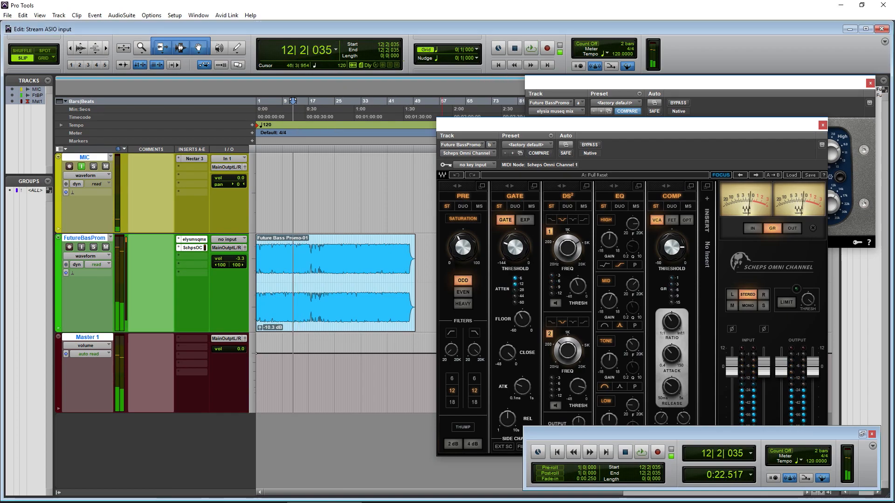
Return to OBS, remove the DAW source from the scene and confirm the deletion
key(alt+Tab)
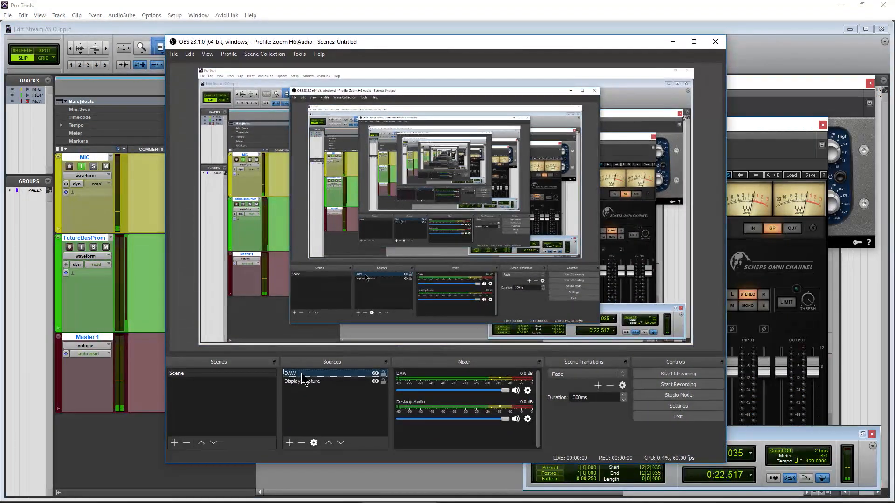
click(326, 373)
key(Delete)
click(462, 268)
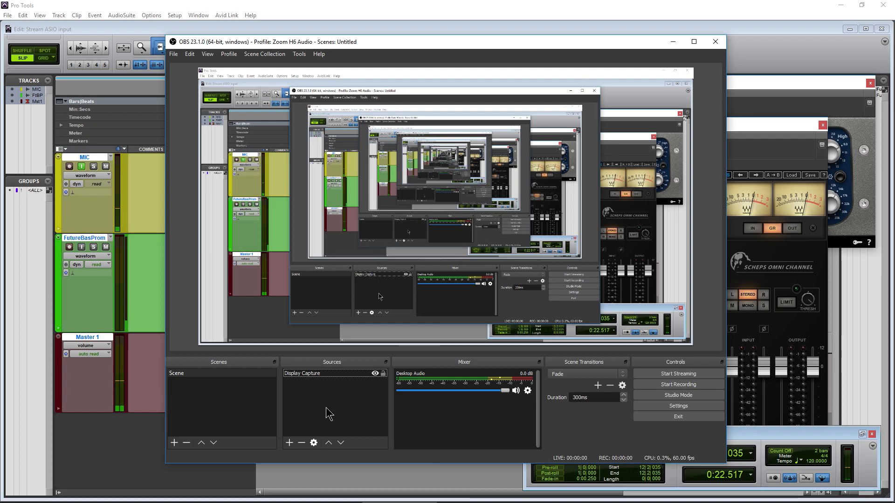
Check the FL Studio ASIO output device through the Pro Tools hardware setup, and close the setup unchanged
click(187, 6)
click(175, 15)
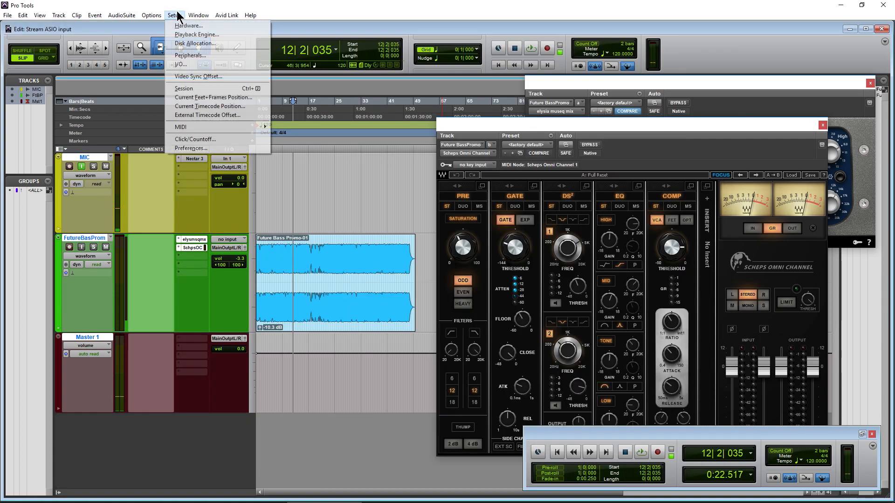
click(180, 26)
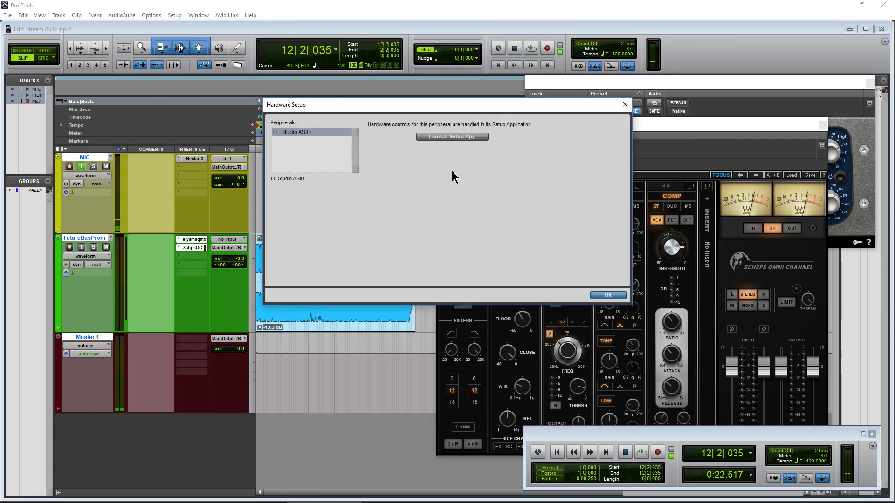
click(442, 137)
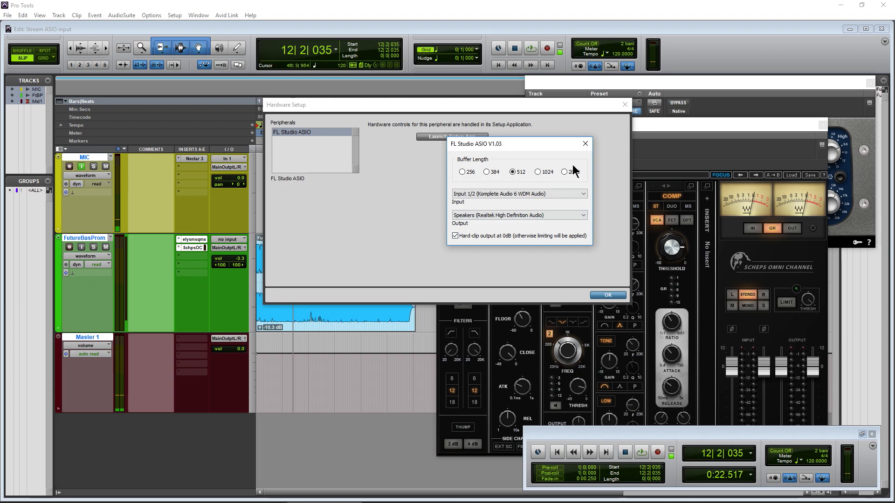
click(585, 144)
click(608, 295)
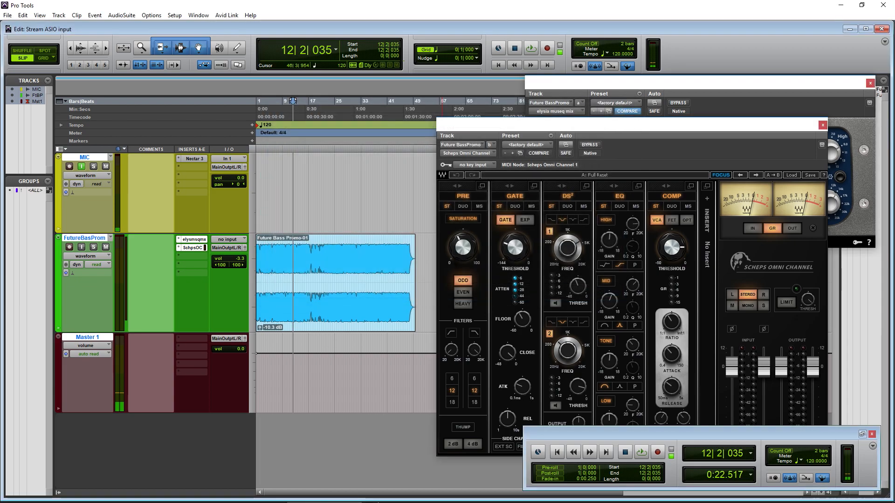
Switch to OBS and add a new Audio Output Capture source with its default name
click(411, 500)
right_click(304, 415)
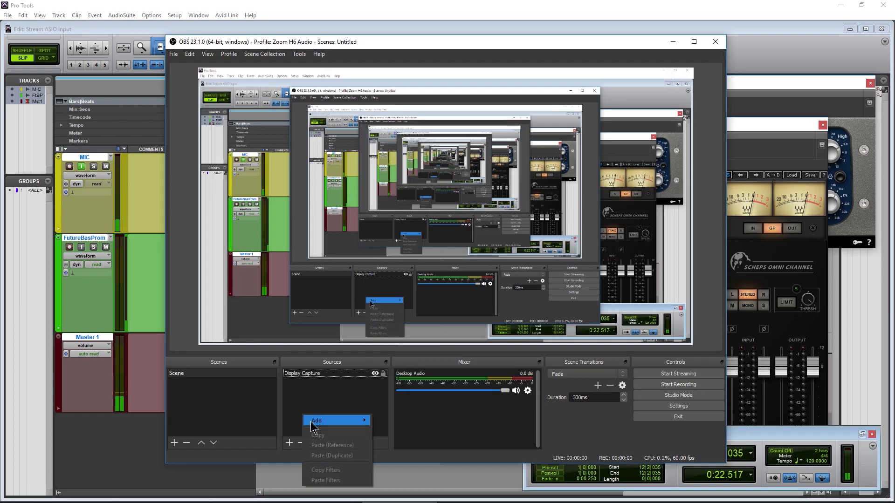
mouse_move(316, 425)
click(406, 355)
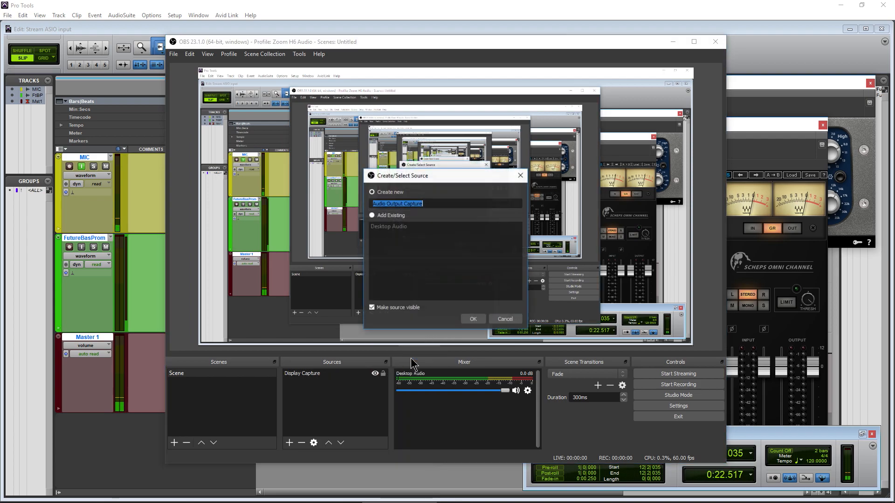
click(473, 319)
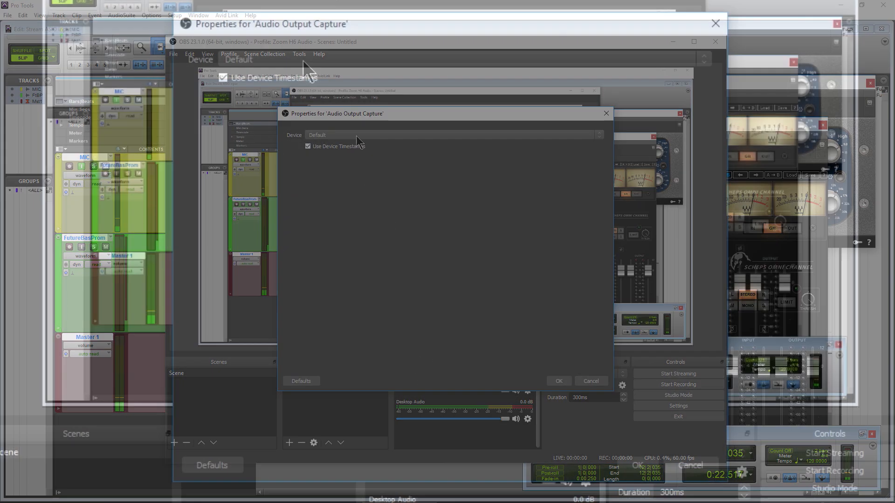
Set the Audio Output Capture device to Speakers (Realtek High Definition Audio) and accept the properties
click(357, 135)
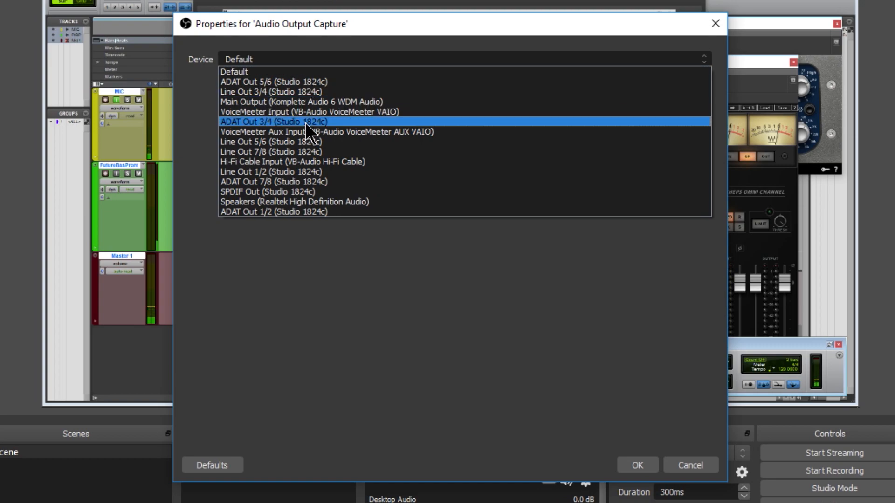
click(347, 202)
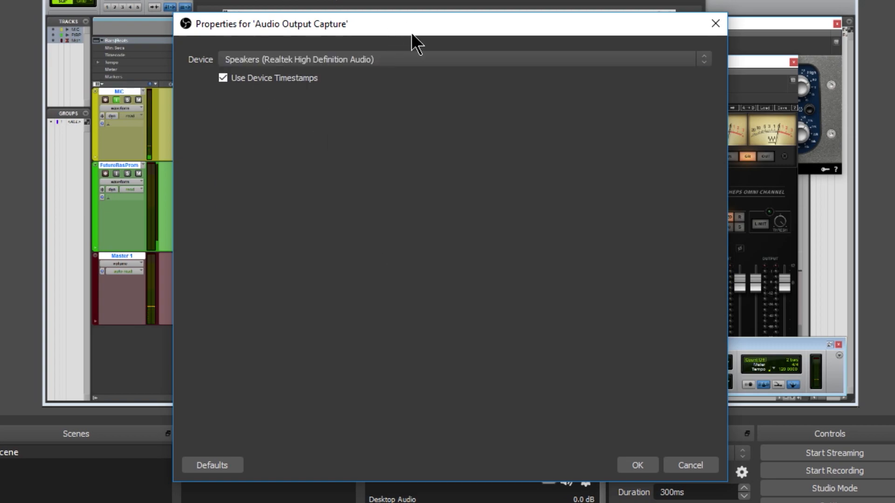
click(638, 465)
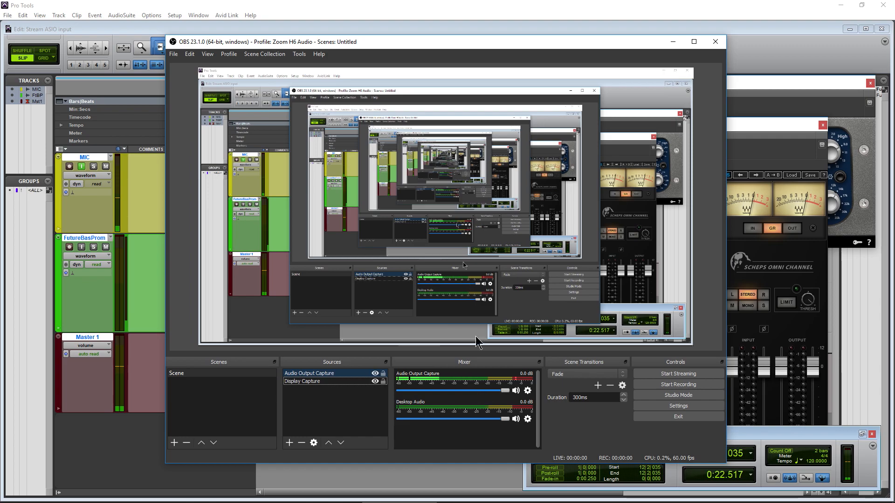
Play the Pro Tools session, check the Audio Output Capture and Desktop Audio meters in OBS, and stop playback back in Pro Tools
click(419, 23)
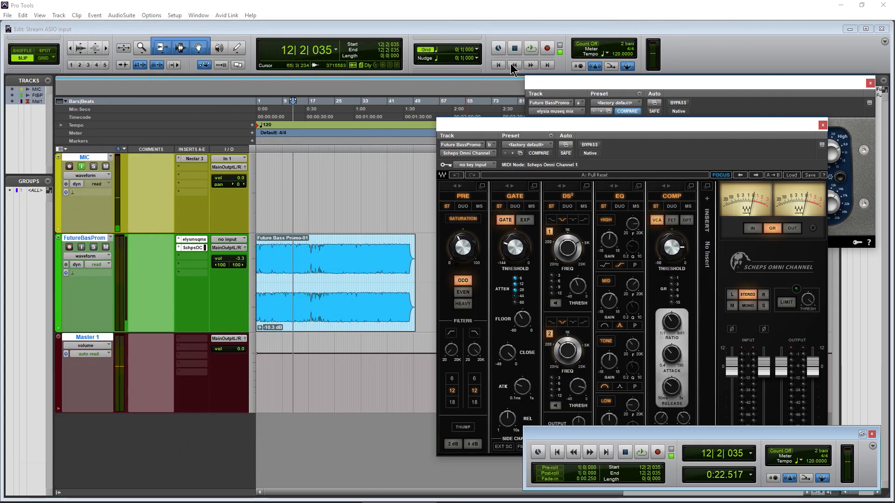
key(space)
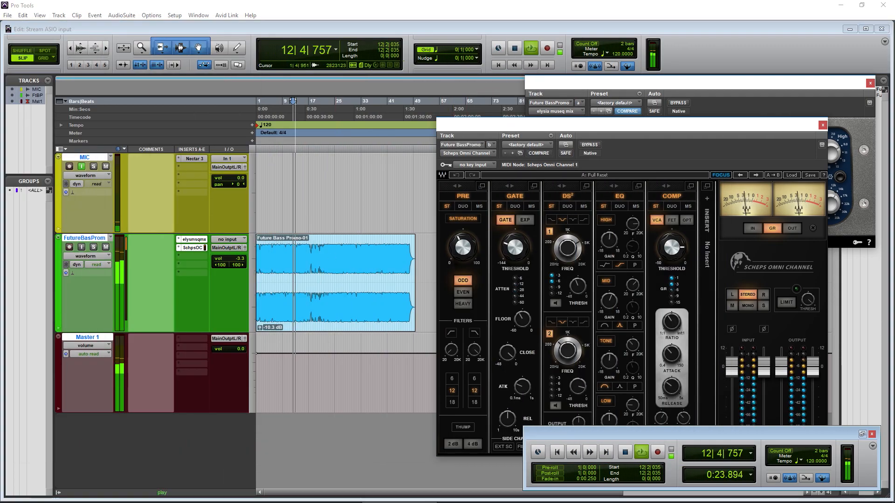
key(alt+Tab)
drag(330, 85, 495, 55)
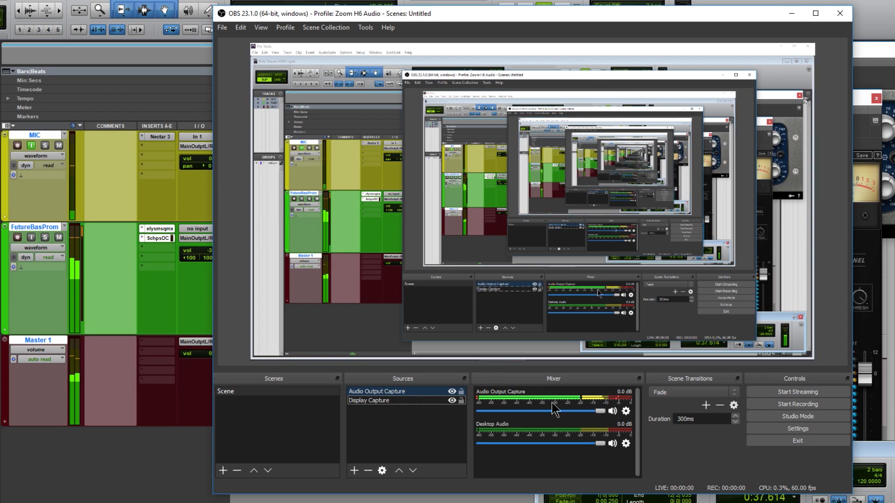
drag(508, 18, 506, 66)
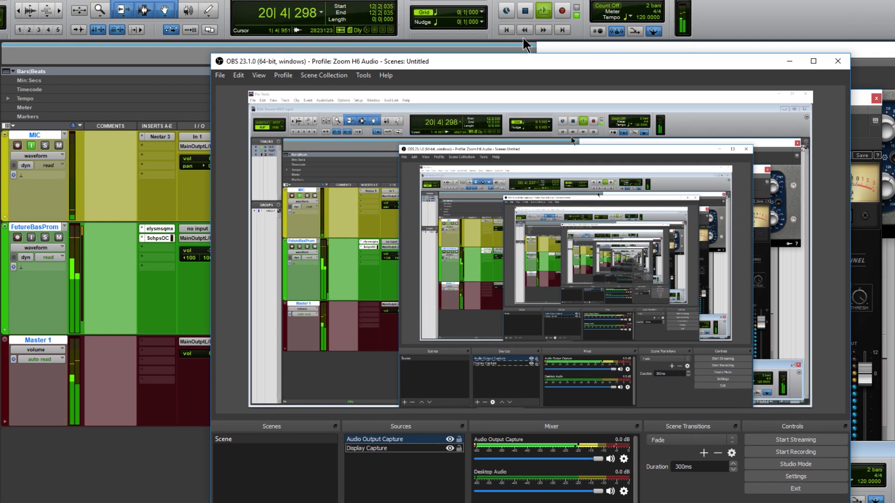
click(525, 10)
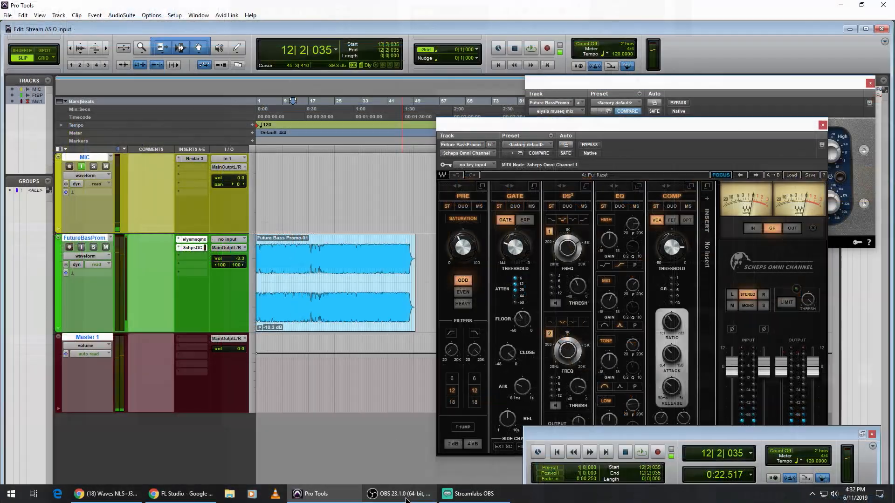
Reposition the OBS window, play the YouTube video in Chrome, and return to OBS to check the Desktop Audio meter
click(402, 495)
drag(466, 92, 418, 25)
click(51, 493)
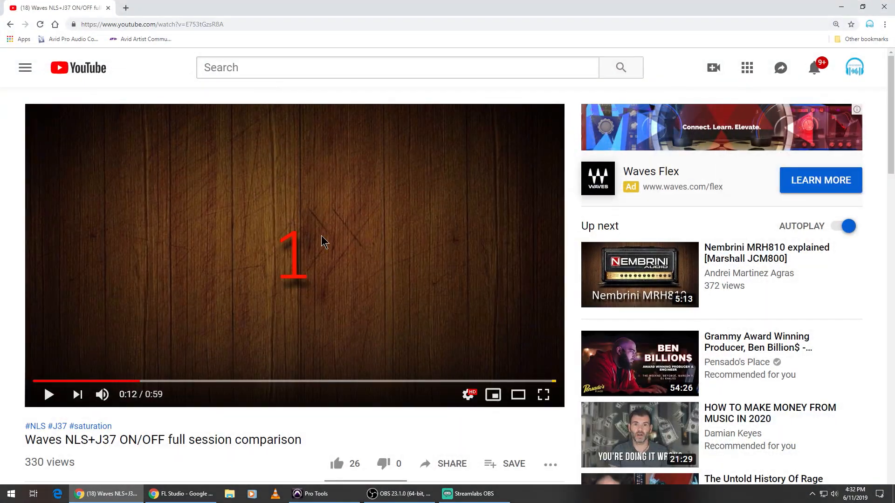
click(262, 343)
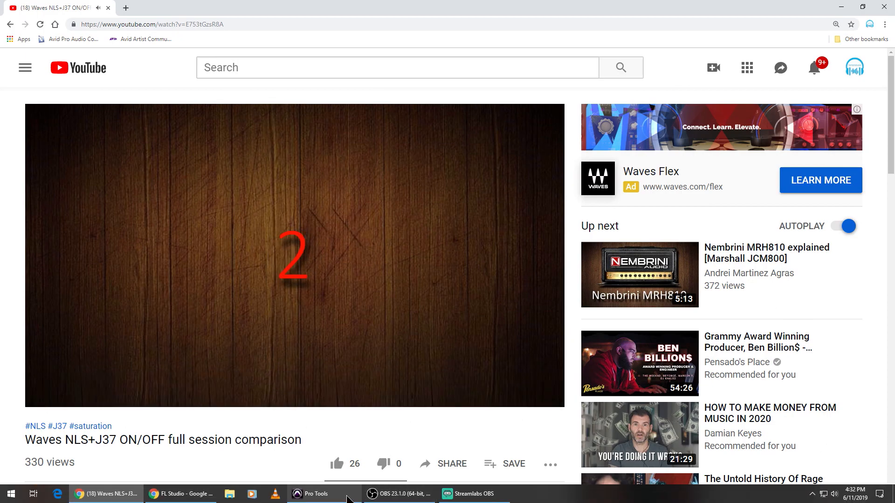
click(316, 494)
click(393, 497)
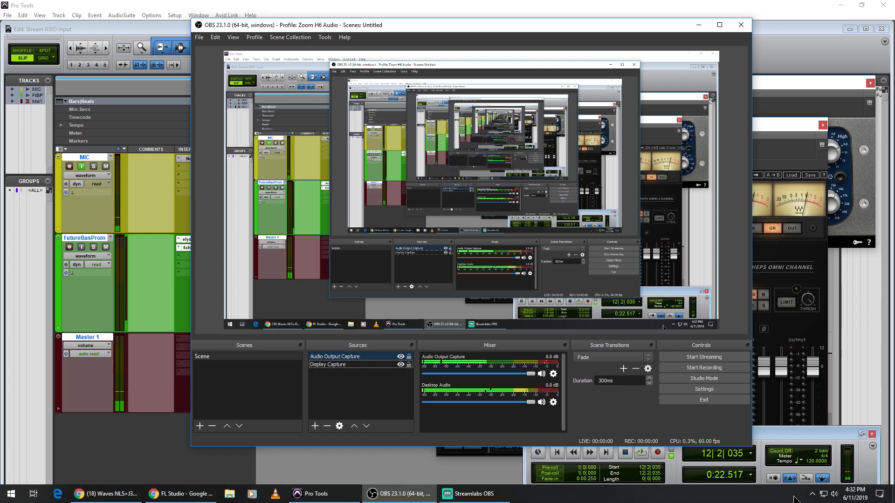
Check the current Windows playback device, pause the YouTube video in Chrome, and return to Pro Tools
click(834, 494)
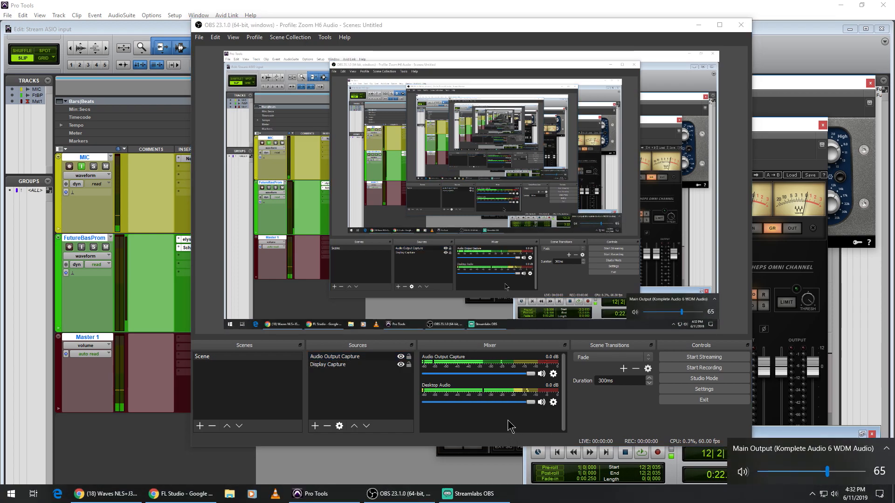
click(432, 207)
click(399, 500)
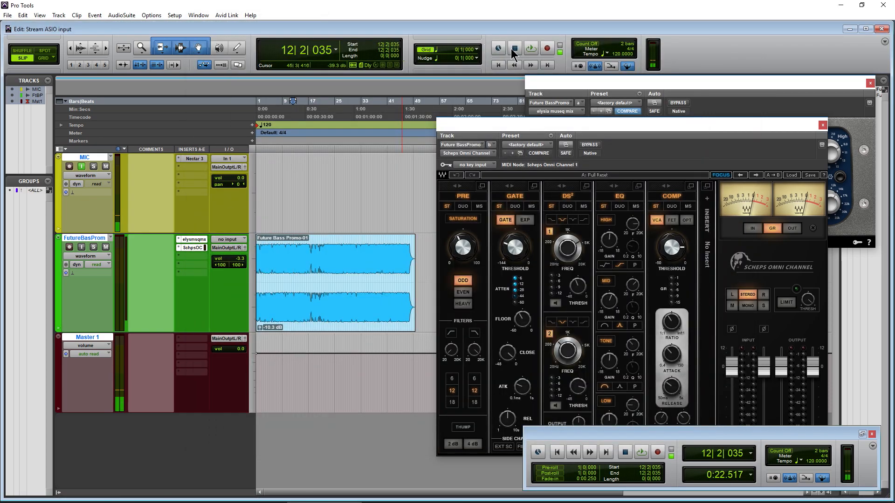
click(139, 497)
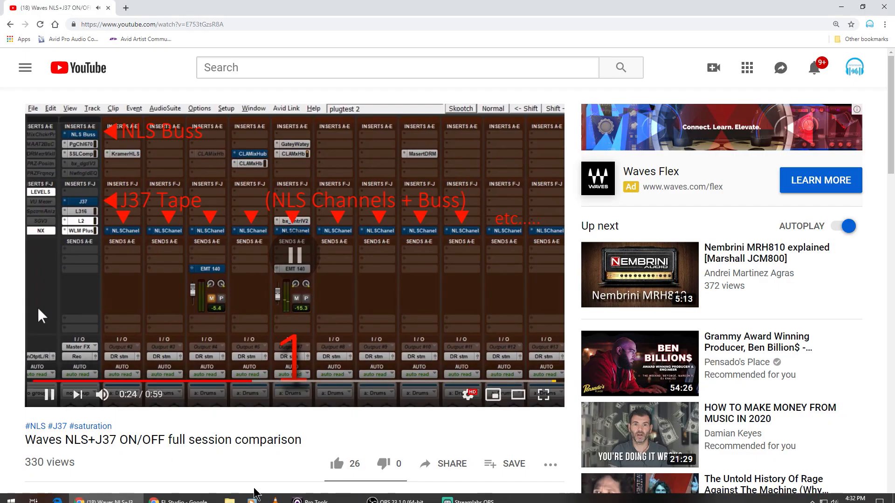
click(307, 494)
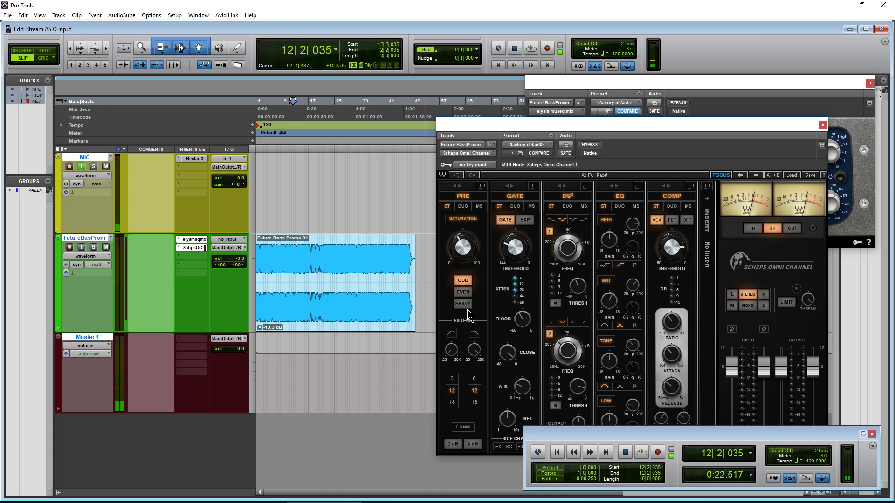
Set the FL Studio ASIO output to Main Output (Komplete Audio 6 WDM Audio) through the hardware setup and close it
click(175, 15)
click(187, 24)
click(460, 137)
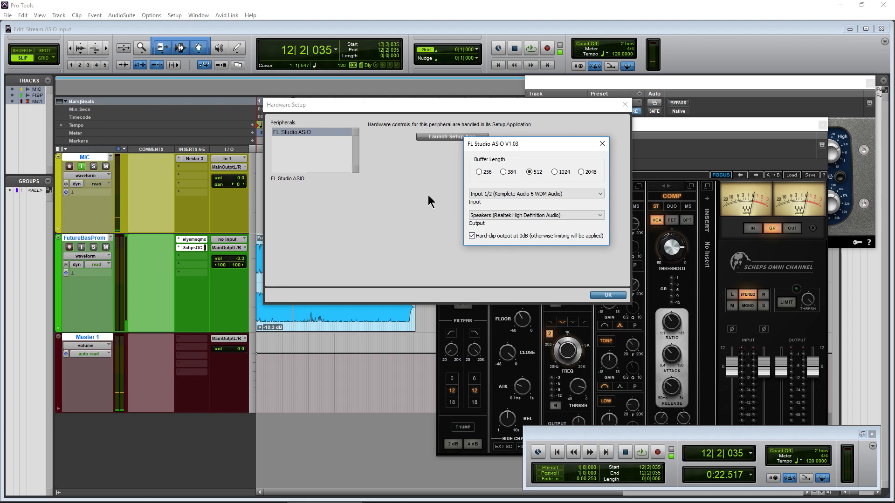
click(521, 216)
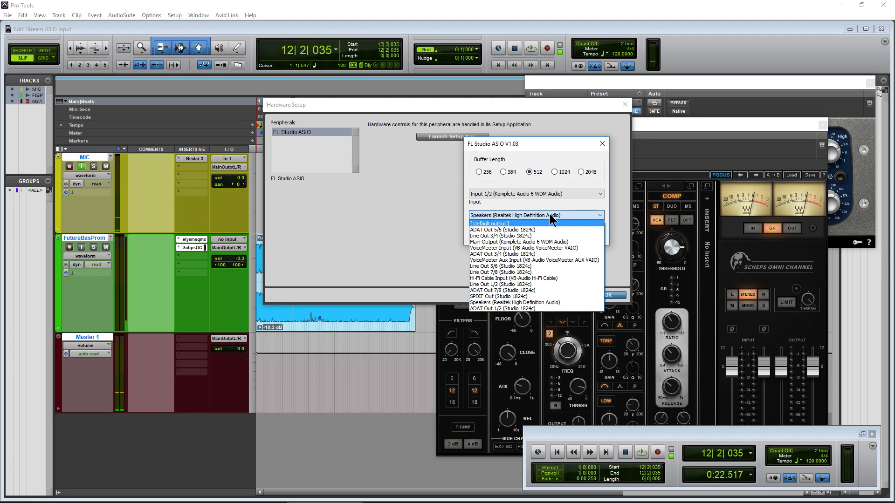
click(520, 243)
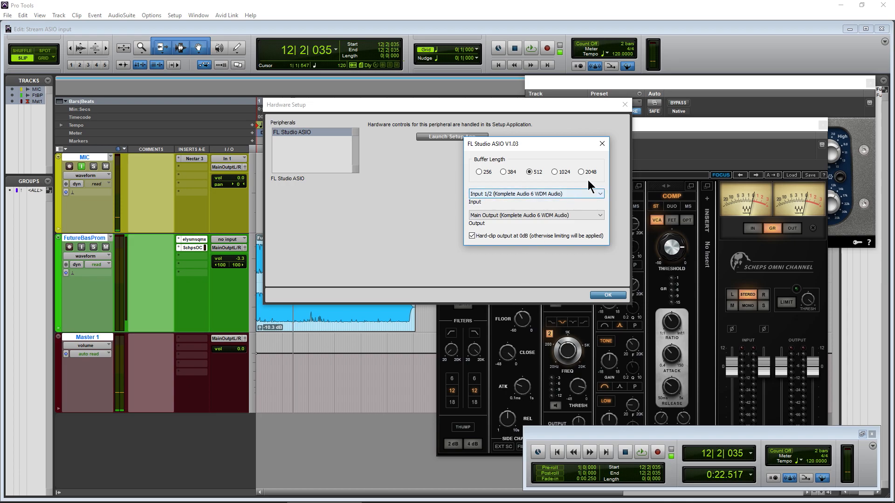
click(601, 144)
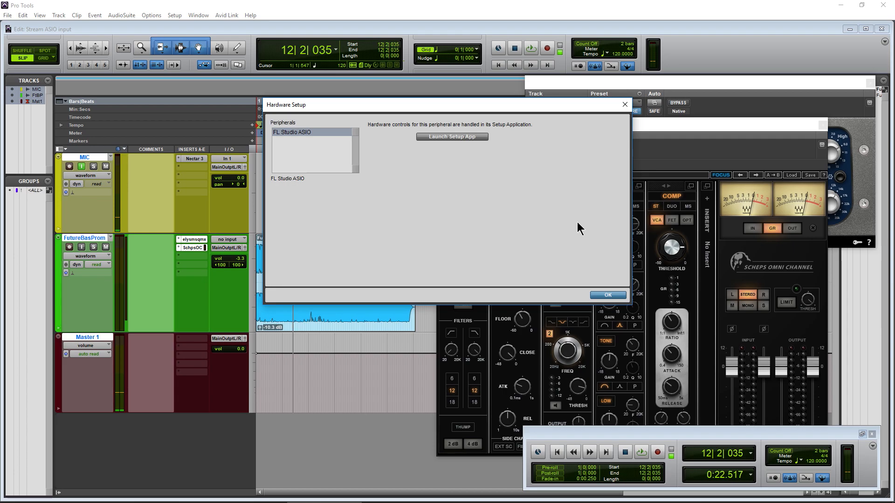
click(607, 295)
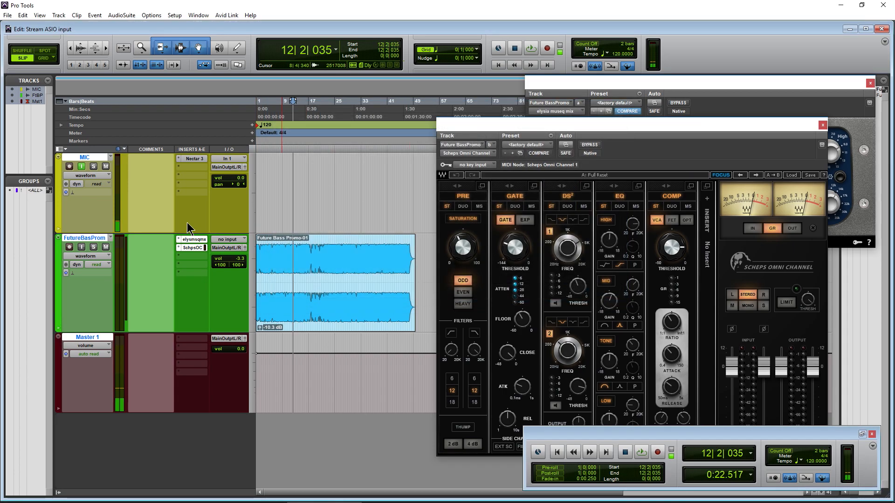
Return the session to its start and move the Scheps Omni Channel and elysia museq plug-in windows so both are visible
click(498, 65)
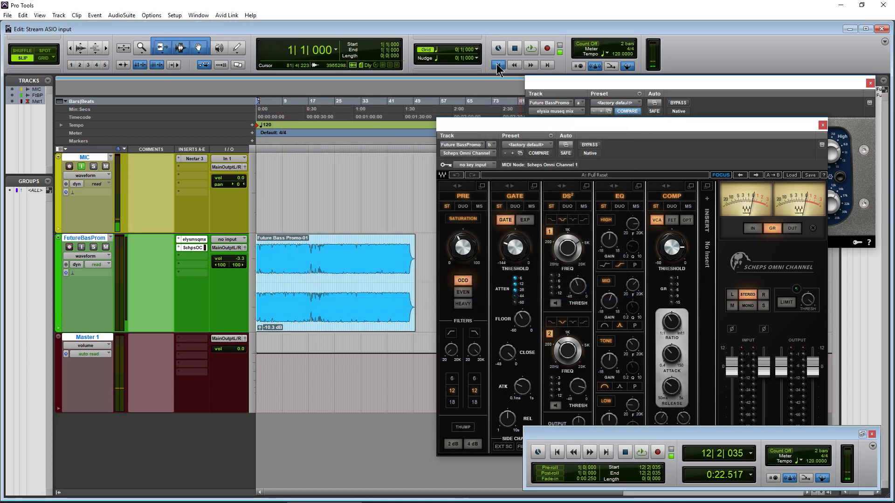
click(441, 149)
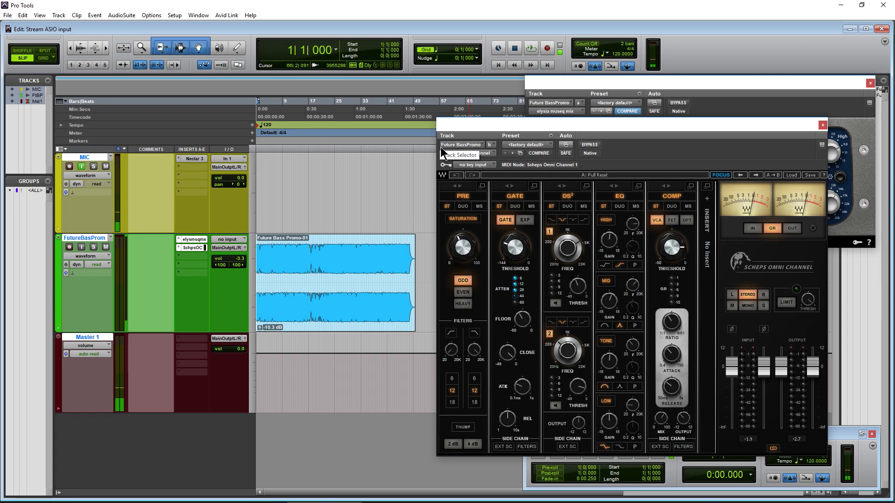
drag(503, 121, 472, 131)
drag(579, 77, 568, 44)
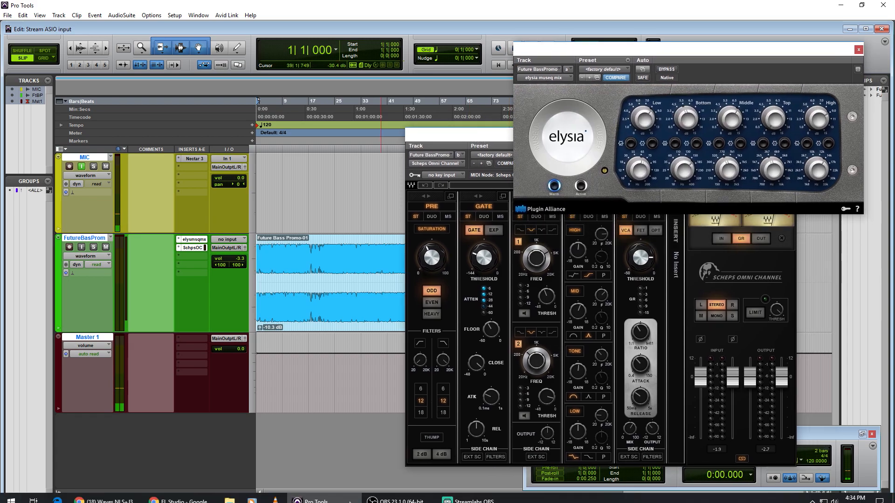
Switch to OBS, review the device choices in the Audio Output Capture properties, and close them with the device unchanged
click(400, 493)
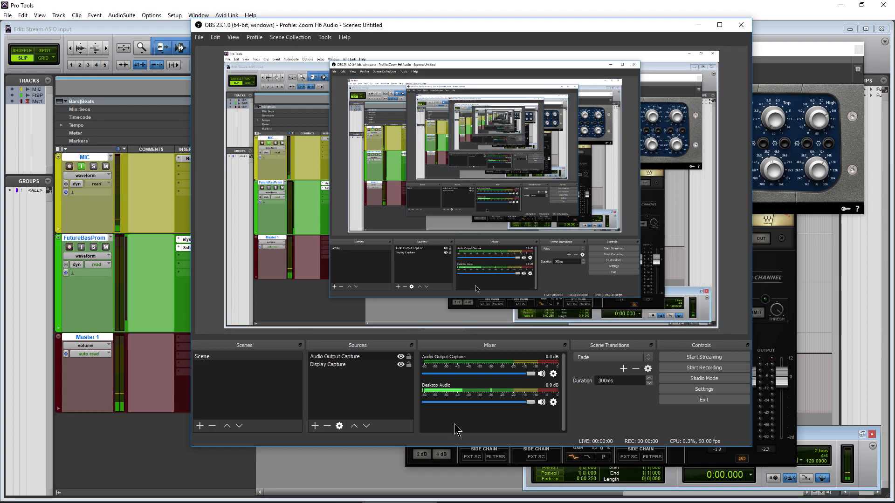
click(553, 374)
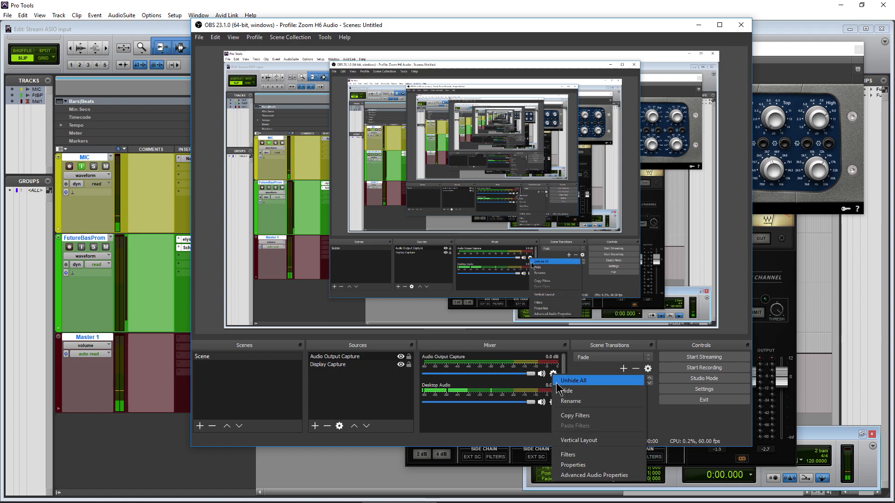
click(580, 465)
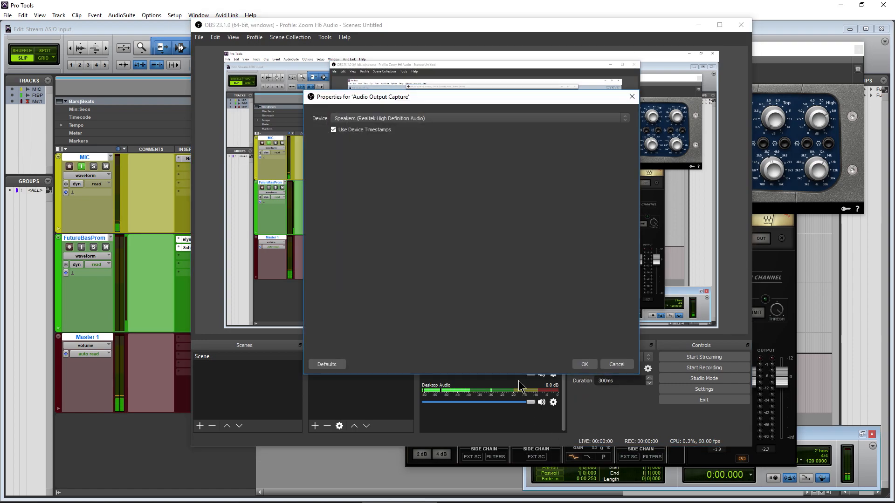
click(496, 118)
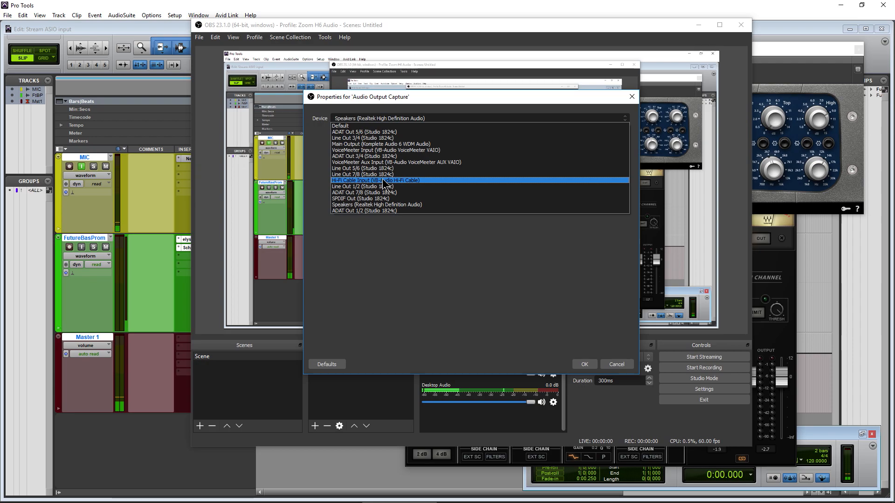
click(379, 296)
click(583, 365)
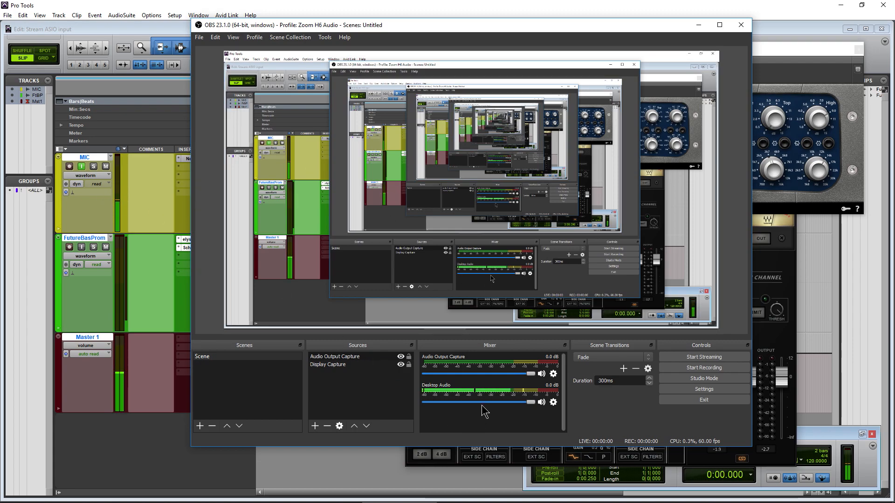
Open the Nectar 3 insert on the MIC track in Pro Tools and arrange its window beside the OBS window
click(508, 6)
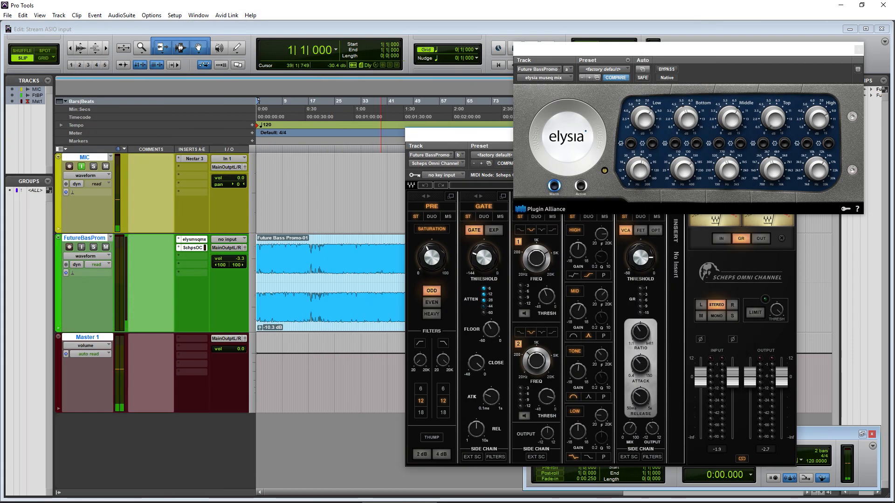
click(195, 159)
drag(407, 51, 446, 45)
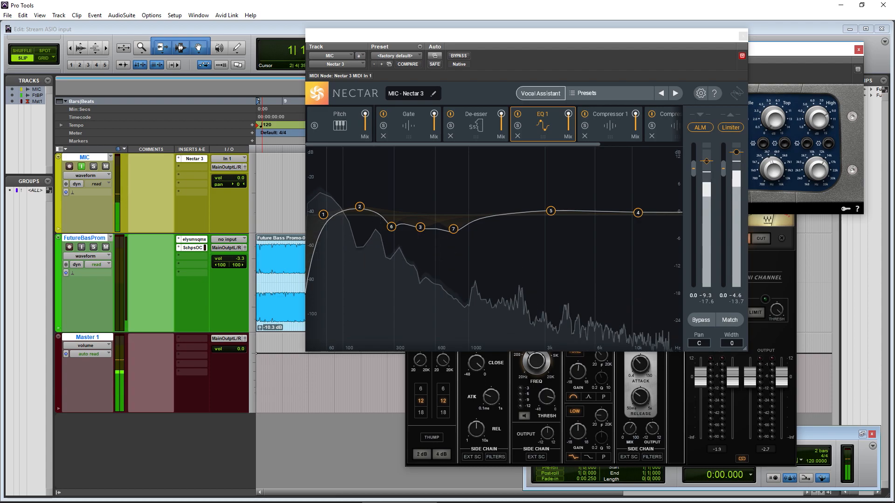
drag(372, 90, 341, 29)
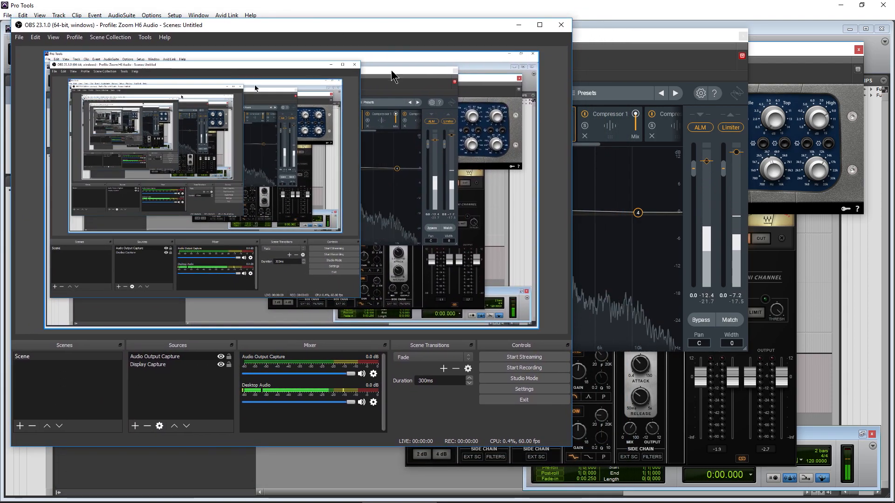
drag(671, 36, 682, 38)
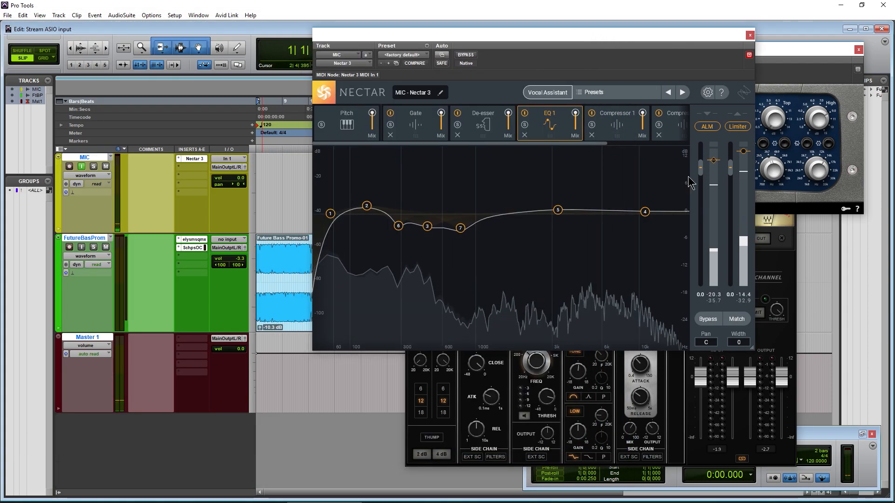
Show Compressor 1 in Nectar 3, raise its makeup gain, and check the Desktop Audio meter in OBS
click(616, 133)
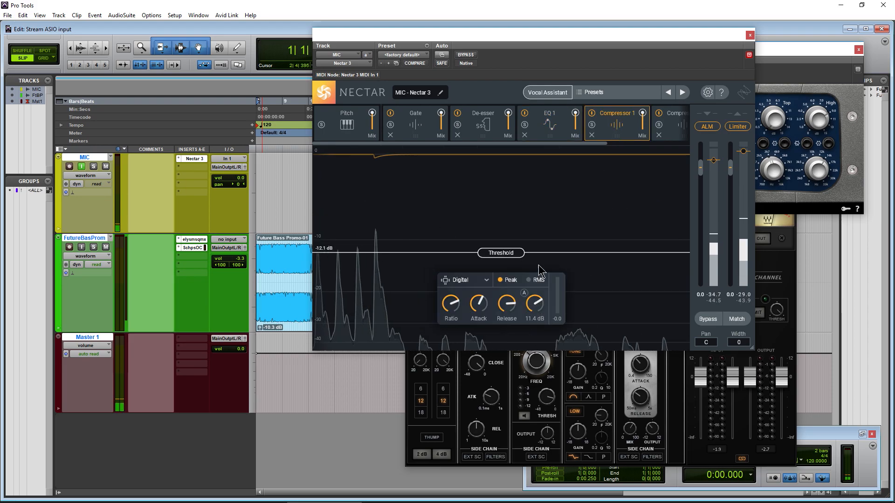
key(alt+Tab)
drag(541, 278, 574, 279)
key(alt+Tab)
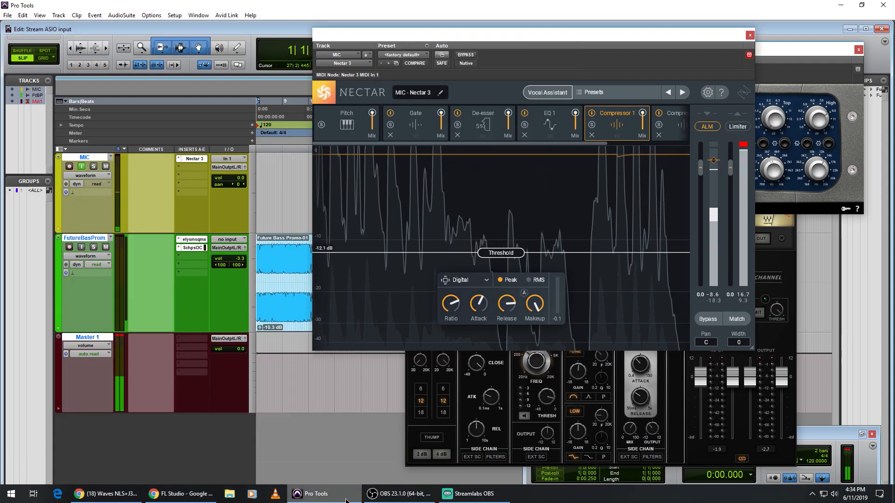
click(397, 498)
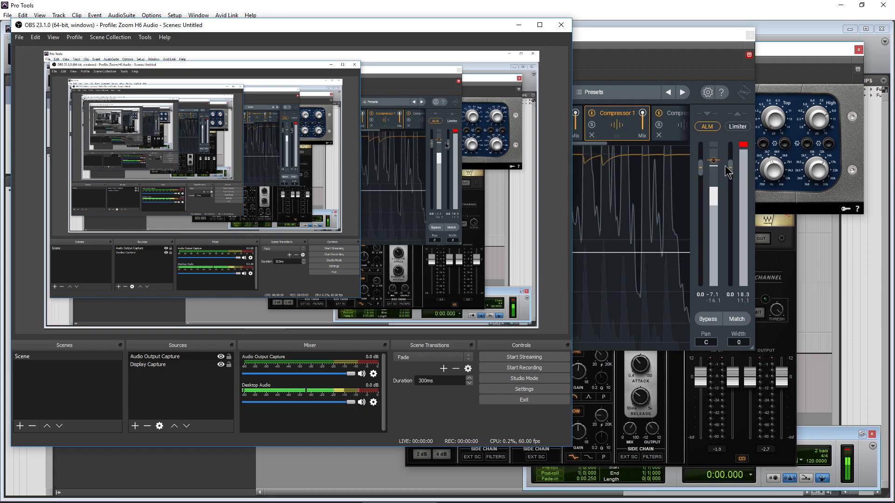
Pull the output gain of the Nectar 3 insert on the MIC track down to -60.0 dB
mouse_move(729, 169)
drag(729, 168, 731, 285)
Bring OBS in front of Pro Tools and move its window aside so its mixer meters can be compared with the track meters
mouse_move(343, 500)
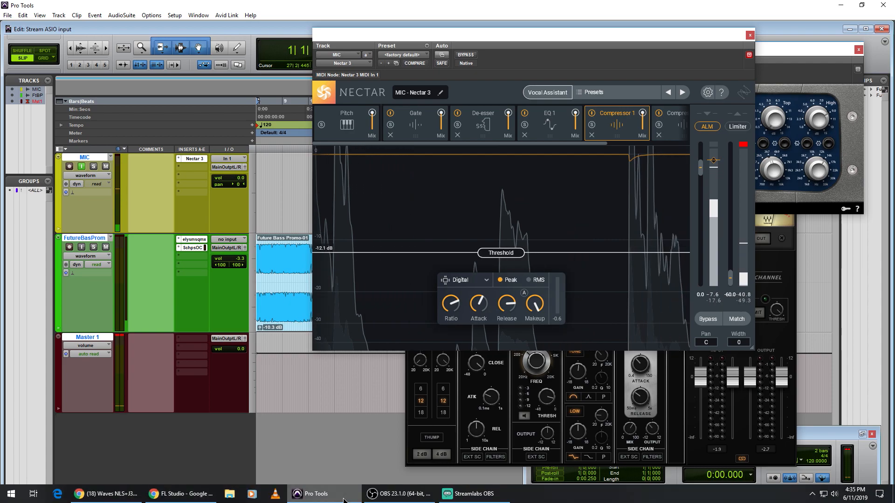
click(384, 501)
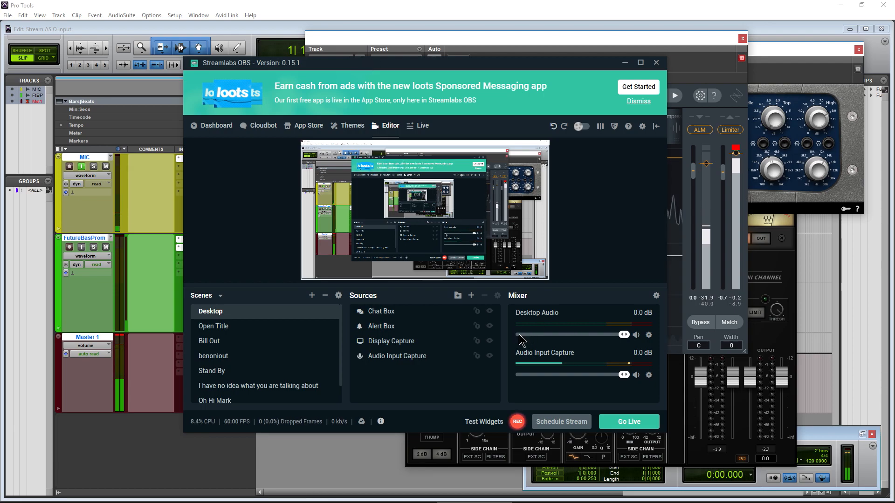
key(alt+Tab)
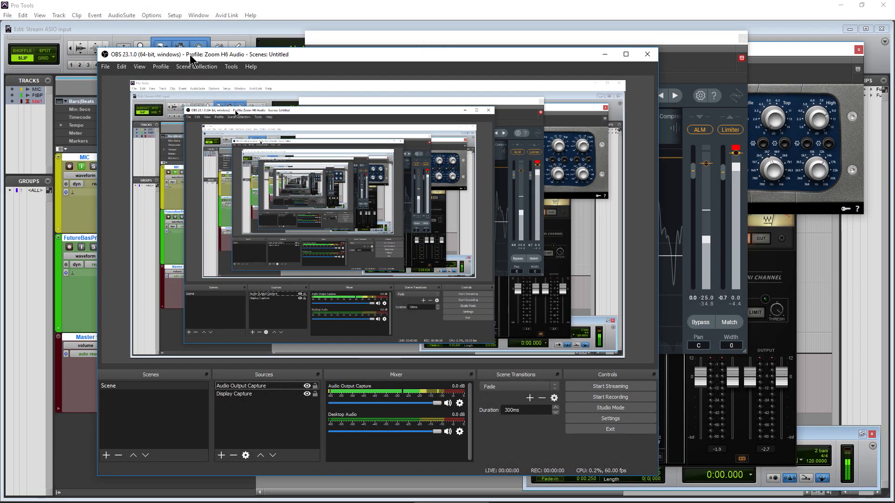
drag(190, 54, 328, 69)
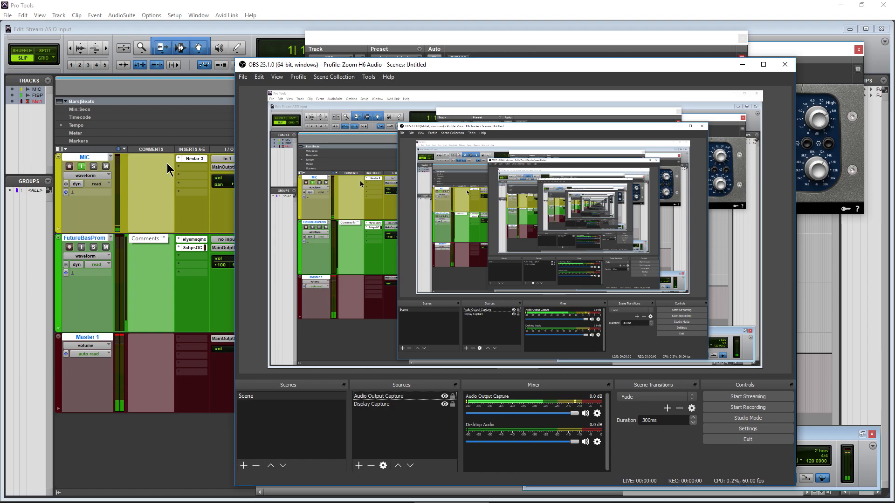
drag(316, 70, 443, 77)
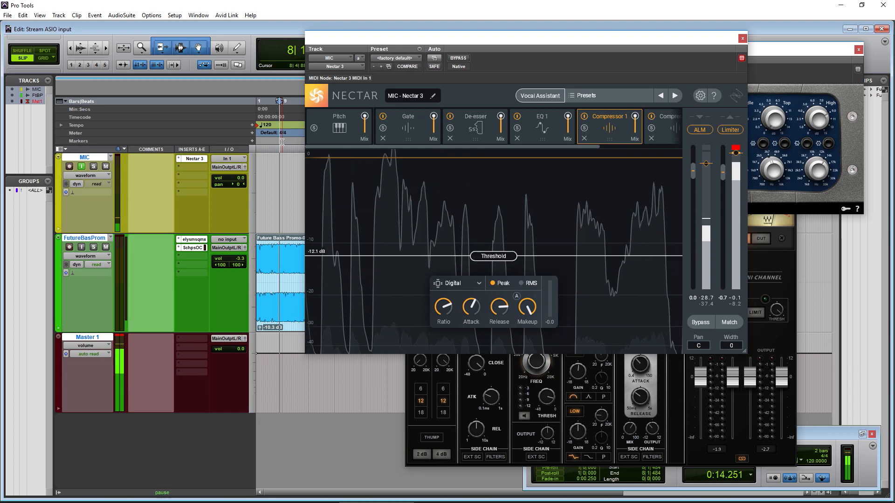
Place the Pro Tools playback position in bar 7, toggle playback, and bring OBS back in front, repositioned over the session to check its meters
click(277, 116)
key(space)
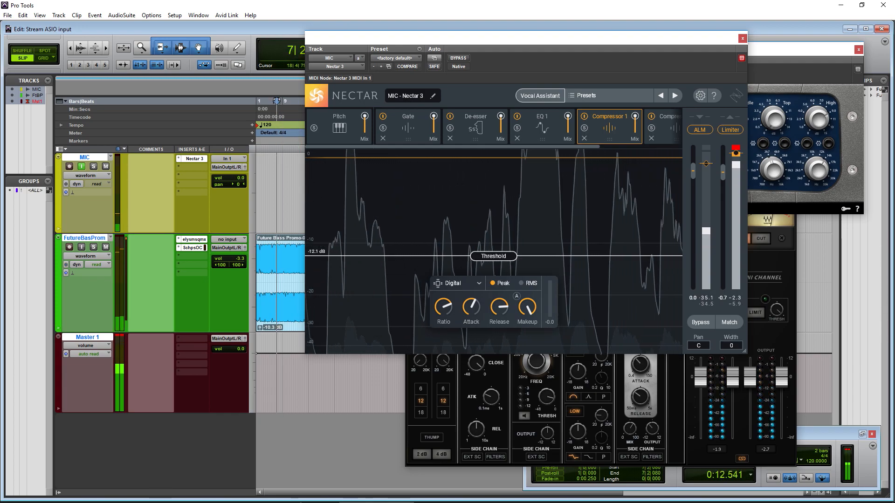
mouse_move(369, 493)
click(451, 494)
drag(591, 65, 412, 55)
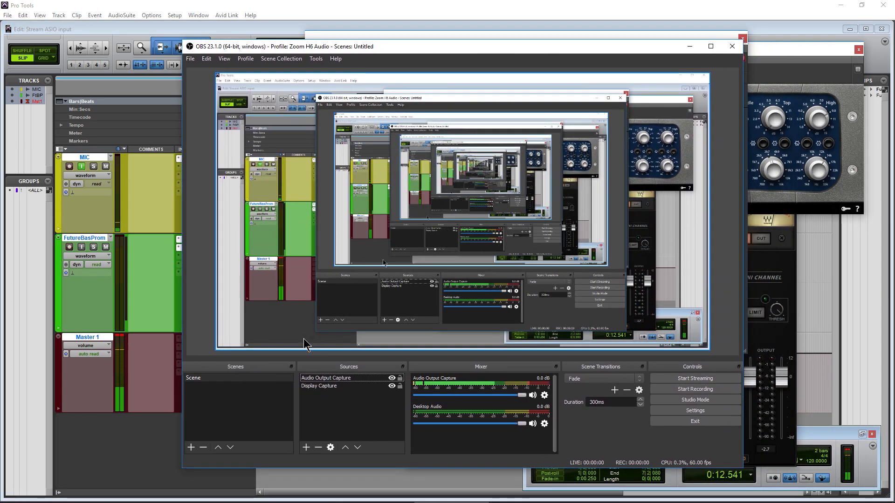